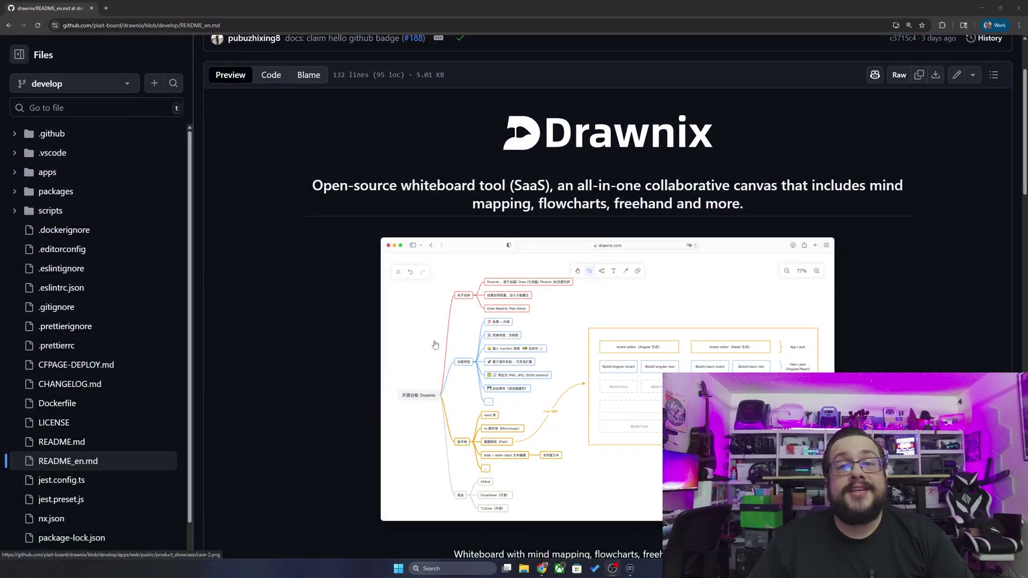
pyautogui.scroll(2, 428, 316)
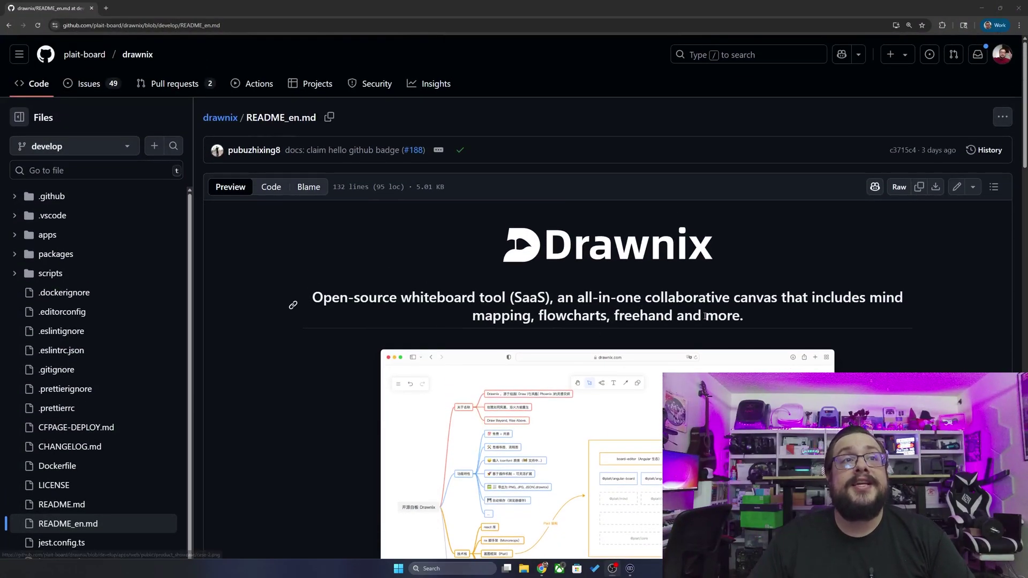
# Download the plait-board/drawnix repository from GitHub as a ZIP archive
pyautogui.click(94, 57)
pyautogui.scroll(-5, 409, 195)
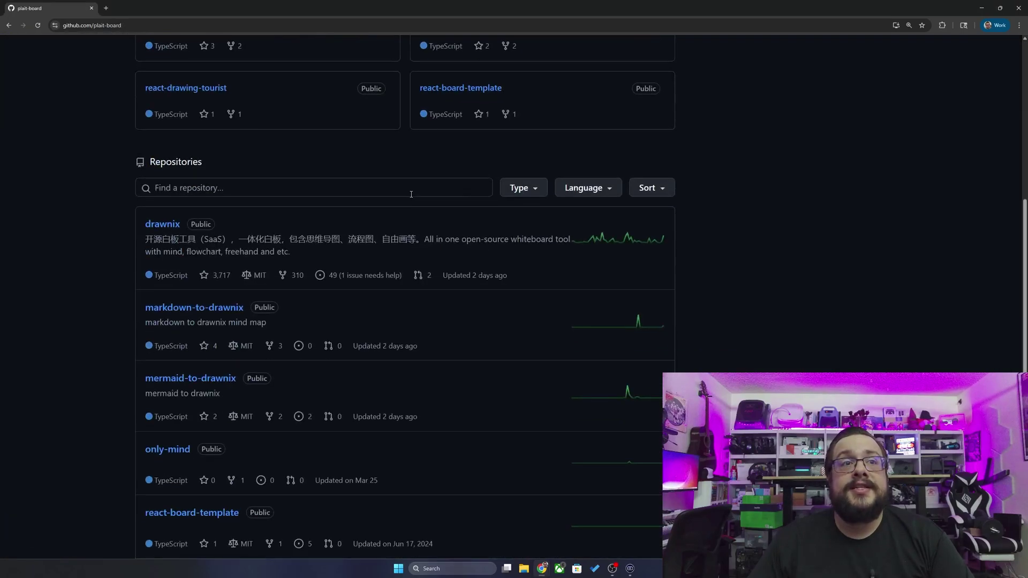
pyautogui.click(169, 228)
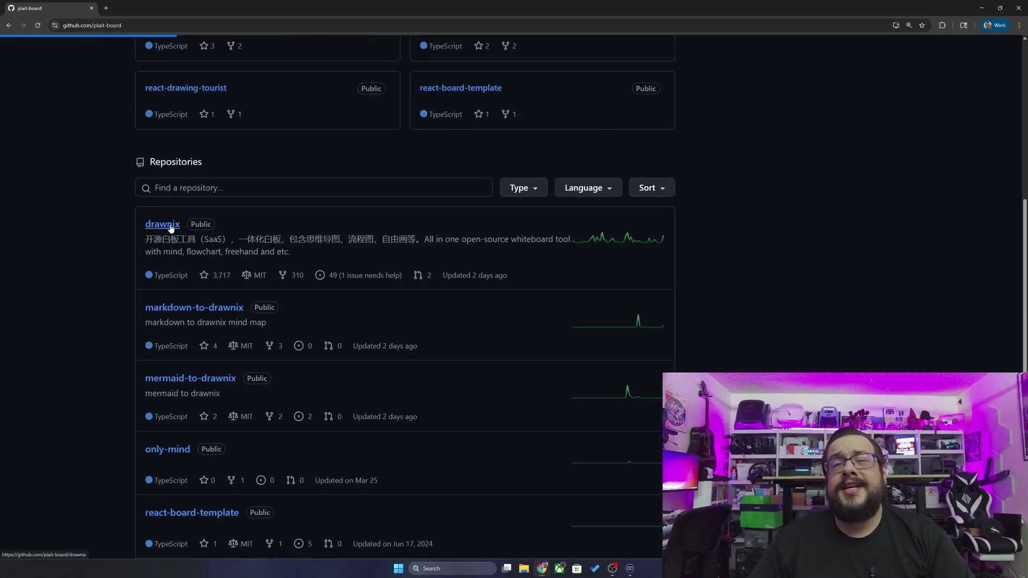
pyautogui.scroll(-8, 415, 326)
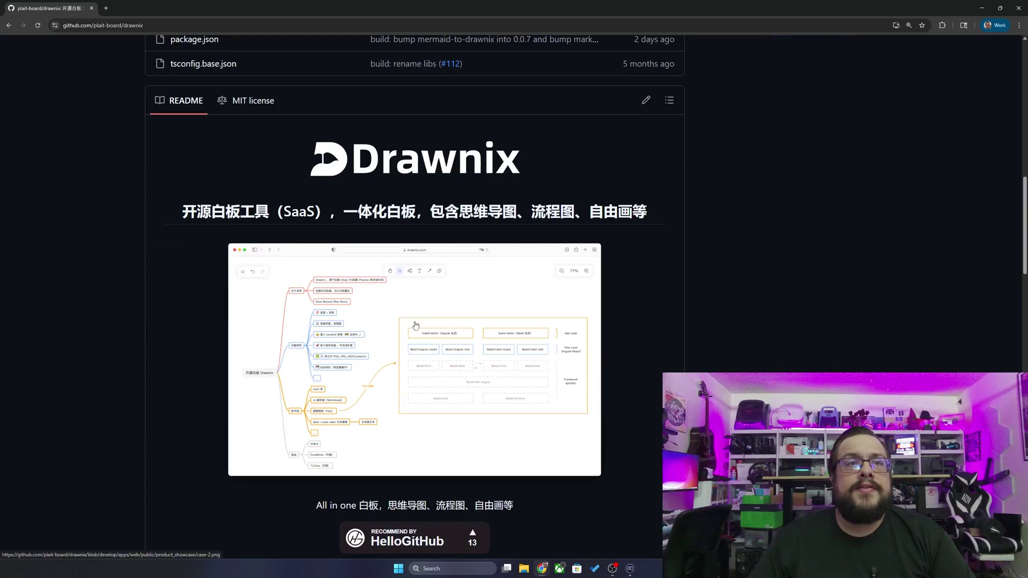
pyautogui.scroll(-3, 415, 325)
pyautogui.scroll(4, 653, 286)
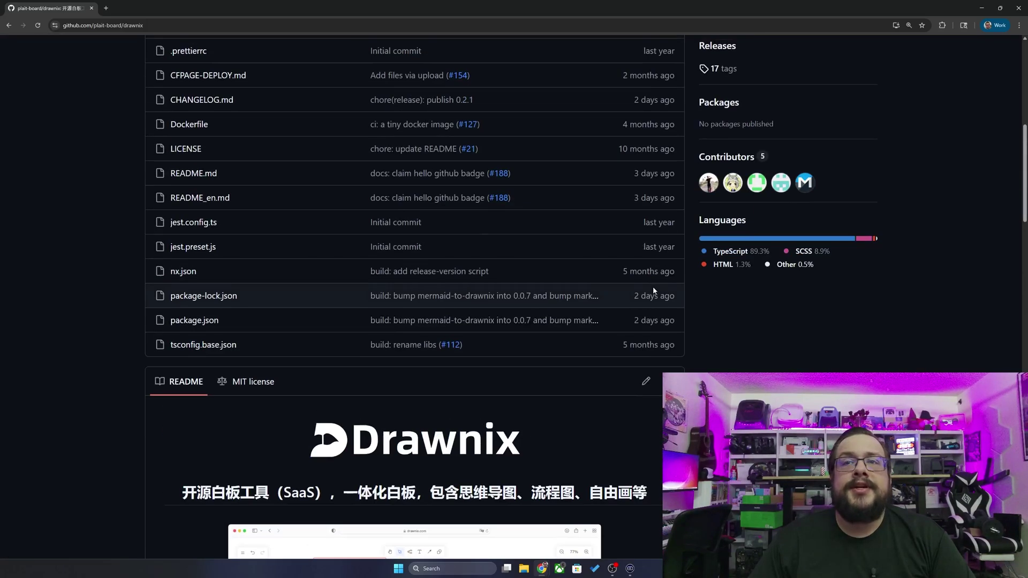
pyautogui.scroll(4, 653, 287)
pyautogui.scroll(-3, 663, 282)
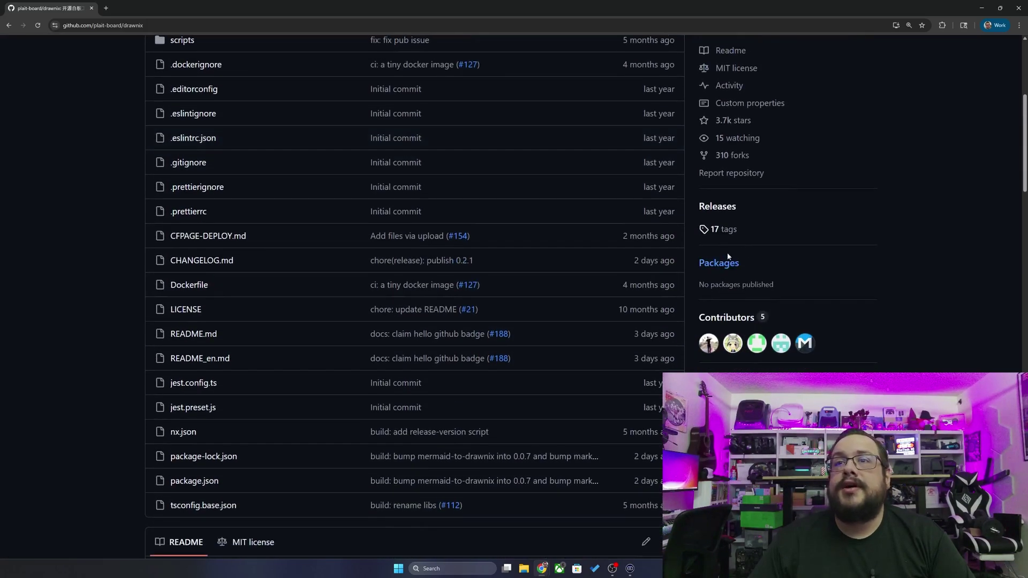
pyautogui.click(718, 206)
pyautogui.click(654, 159)
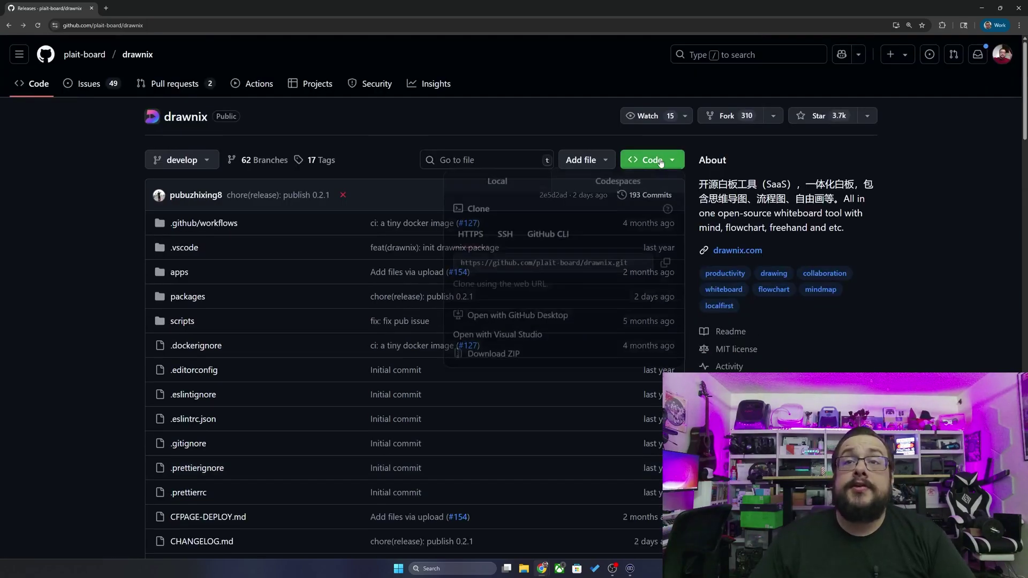
pyautogui.scroll(-1, 546, 218)
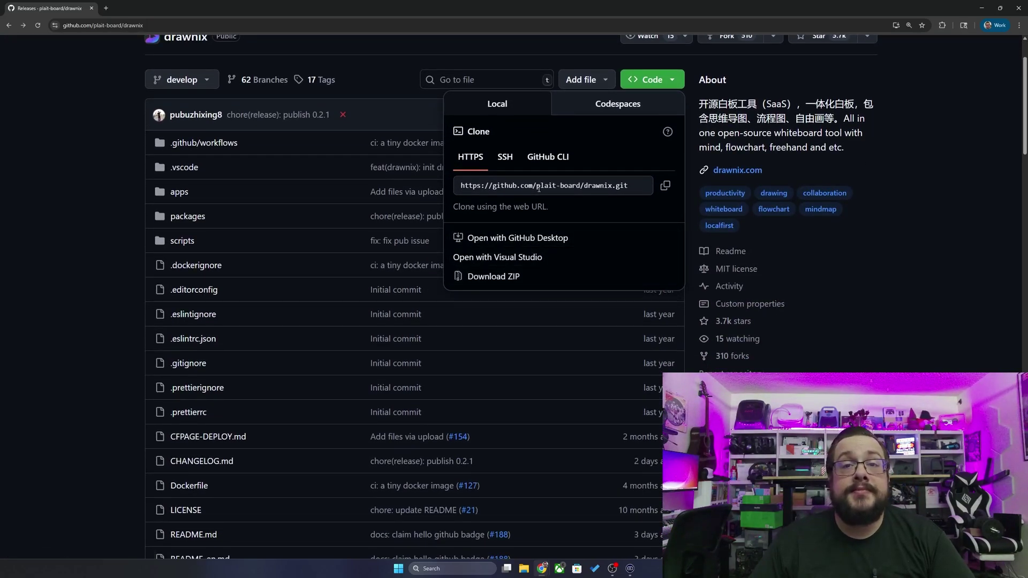
pyautogui.click(509, 277)
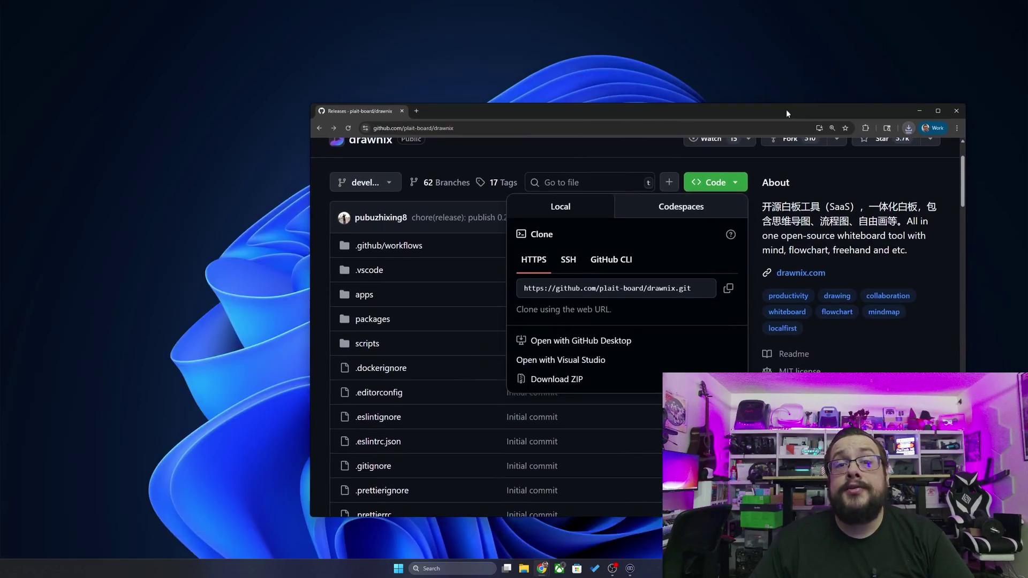
# Extract the drawnix-develop folder from the downloaded ZIP onto the desktop with 7-Zip
pyautogui.moveTo(852, 4); pyautogui.dragTo(782, 121)
pyautogui.click(900, 142)
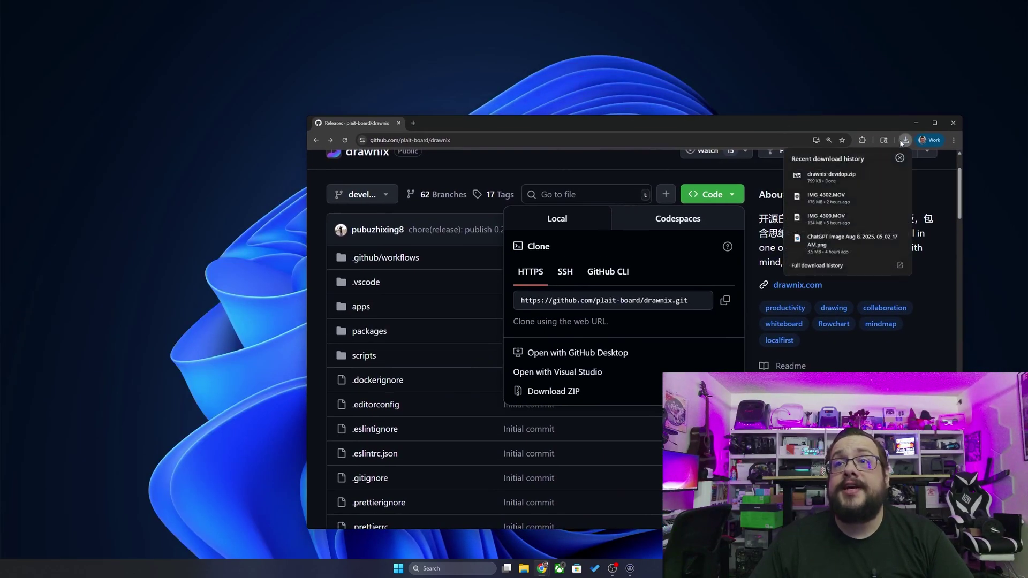
pyautogui.click(832, 177)
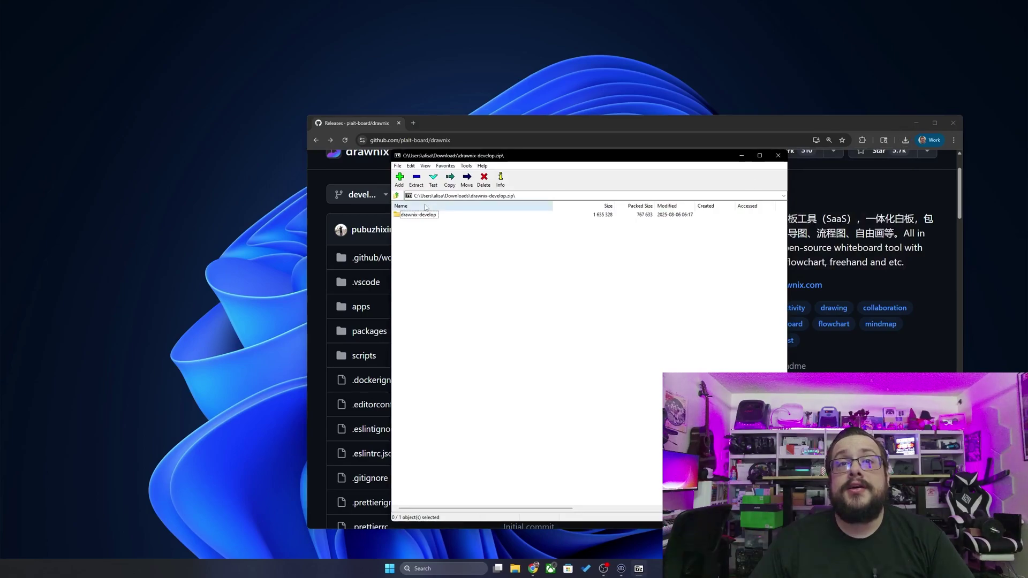
pyautogui.moveTo(418, 214); pyautogui.dragTo(176, 172)
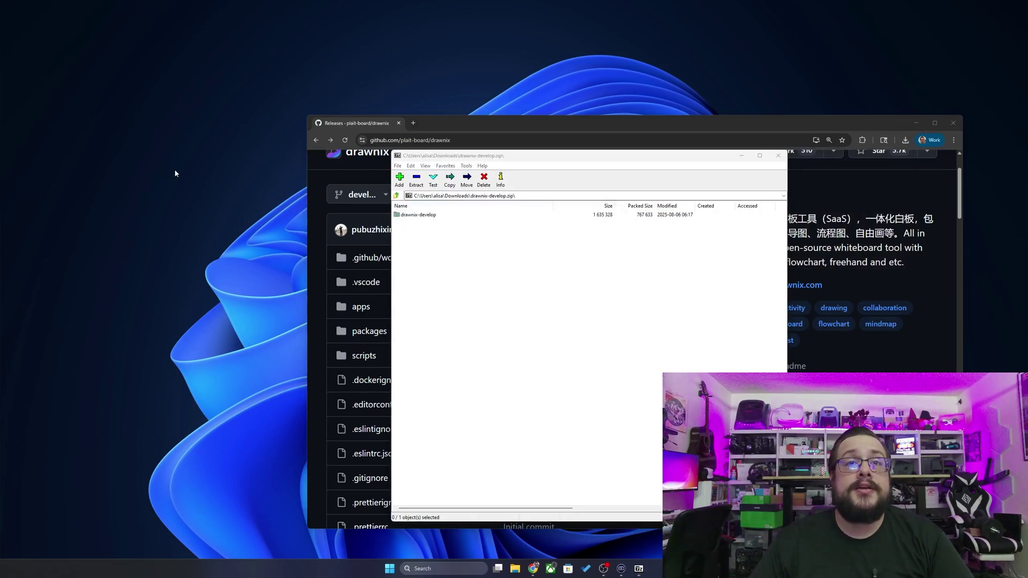
pyautogui.click(777, 156)
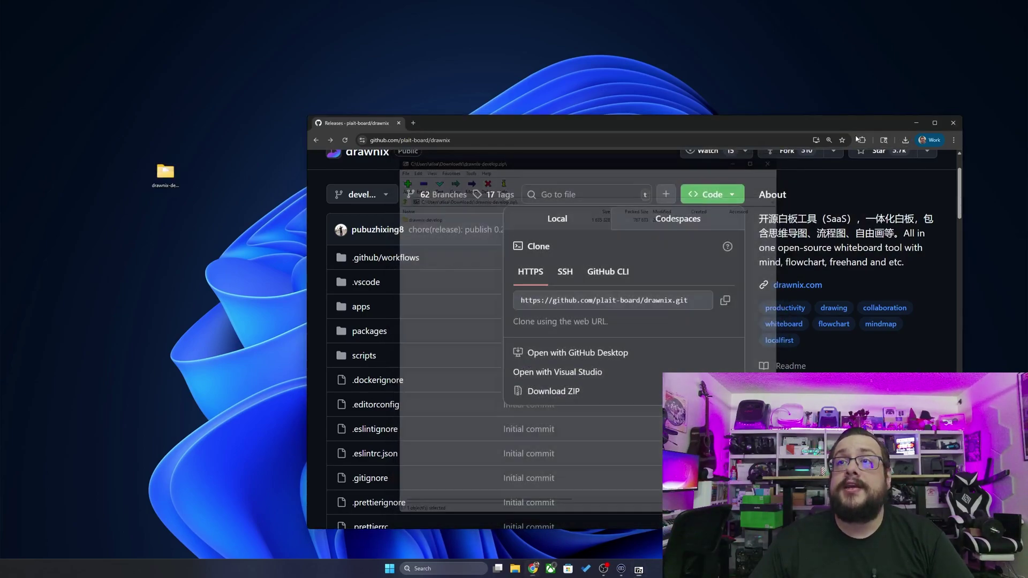
pyautogui.press('super+d')
# Open a PowerShell terminal inside the drawnix-develop folder
pyautogui.doubleClick(168, 174)
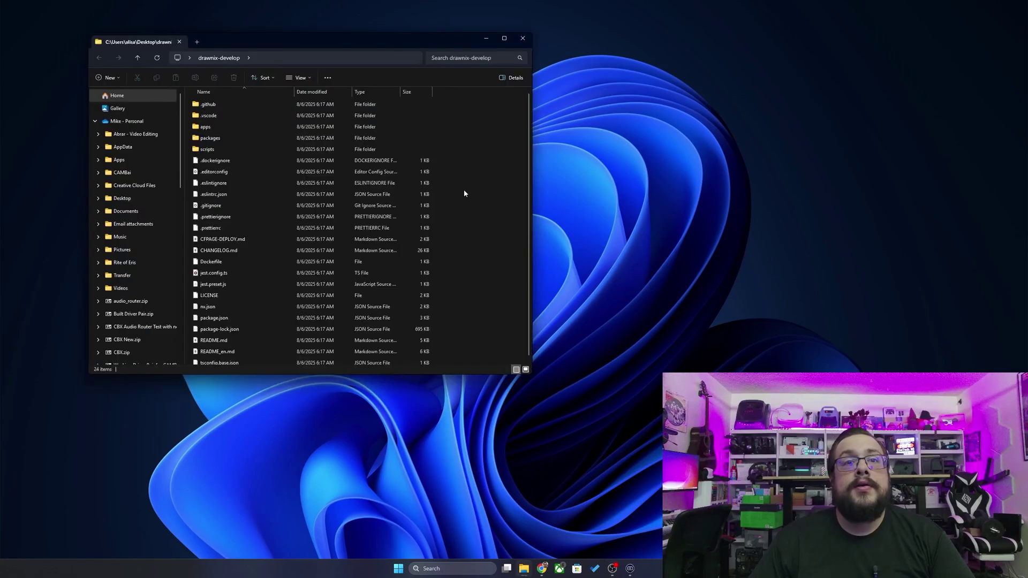
pyautogui.rightClick(466, 193)
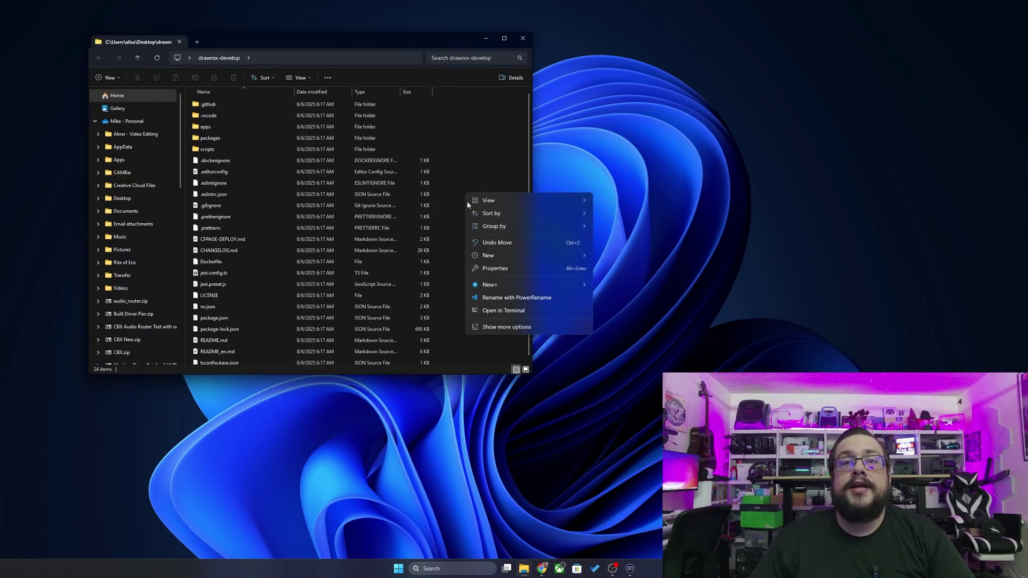
pyautogui.click(511, 311)
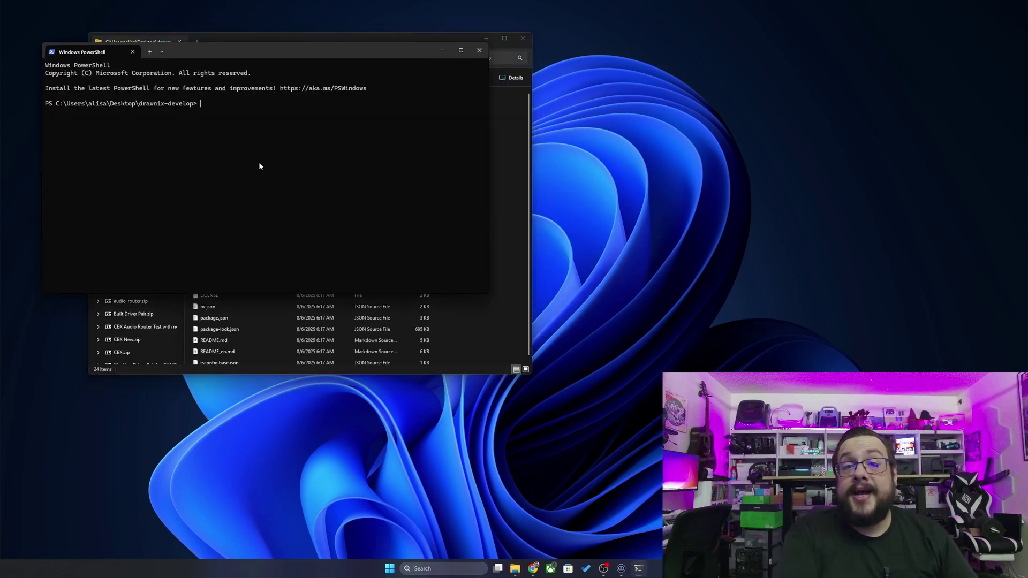
pyautogui.write('npm ')
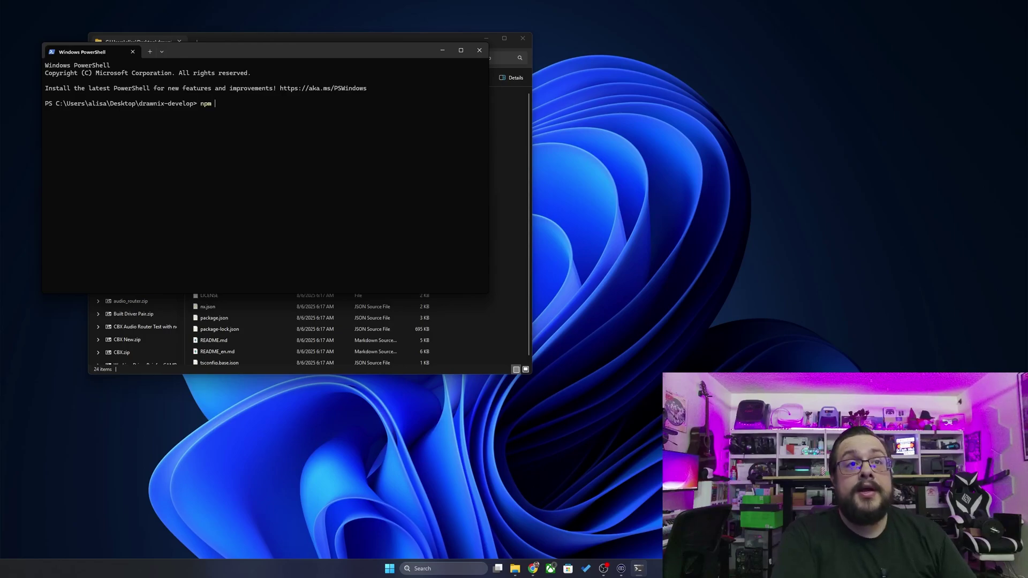
pyautogui.write('install')
# Run npm install, then npm run start to launch the dev server on localhost:7200
pyautogui.press('Return')
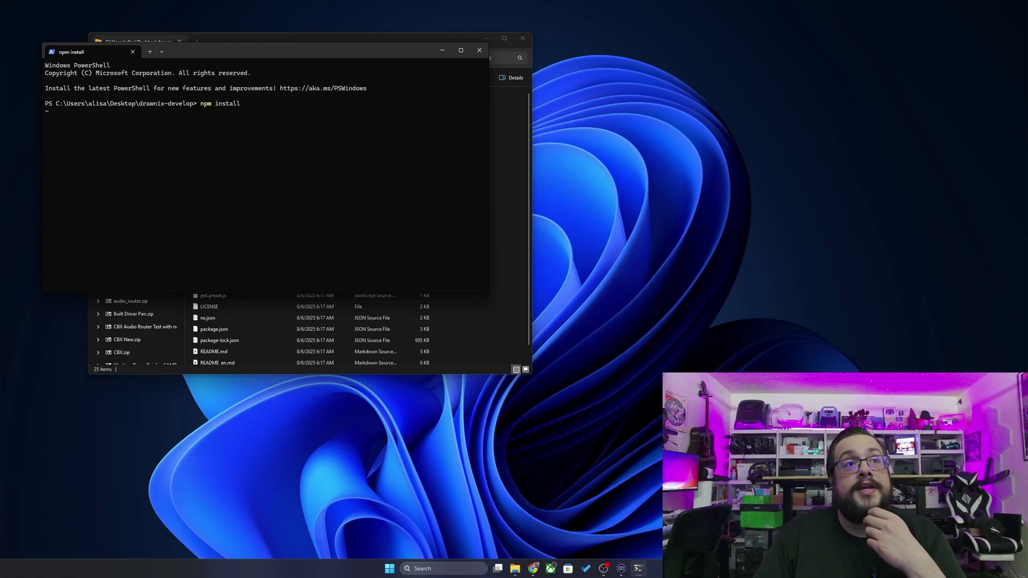
pyautogui.moveTo(183, 47); pyautogui.dragTo(226, 72)
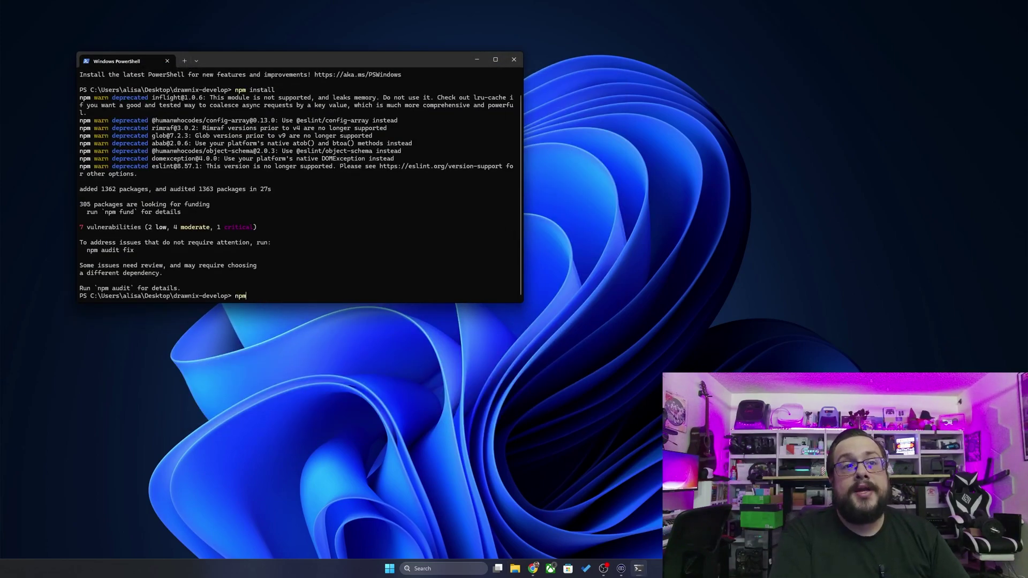
pyautogui.press('Return')
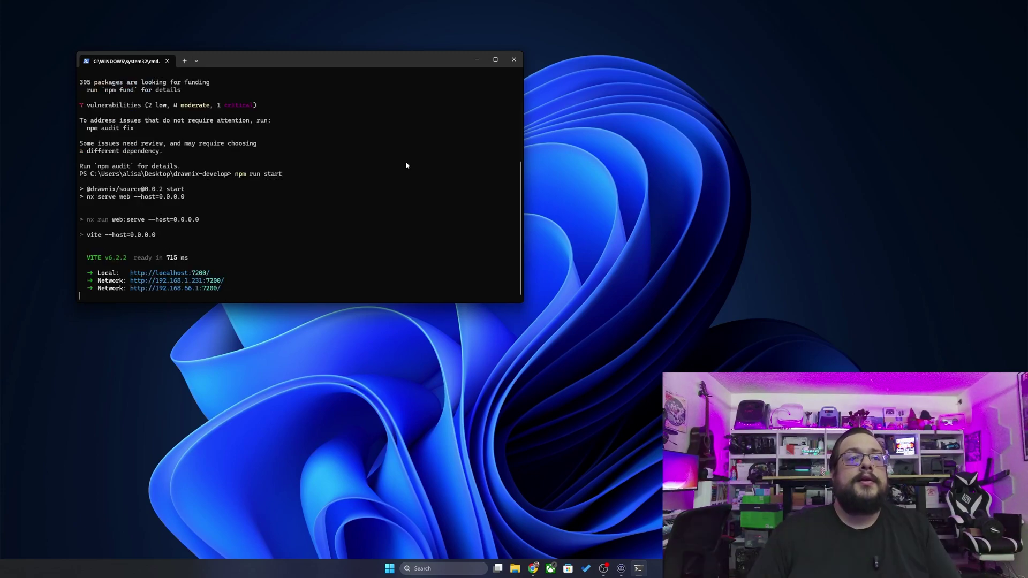
# Open the local Drawnix canvas and delete the handwritten 你好!, Hello world! and Drawnix.com strokes
pyautogui.keyDown('ctrl'); pyautogui.click(196, 275); pyautogui.keyUp('ctrl')
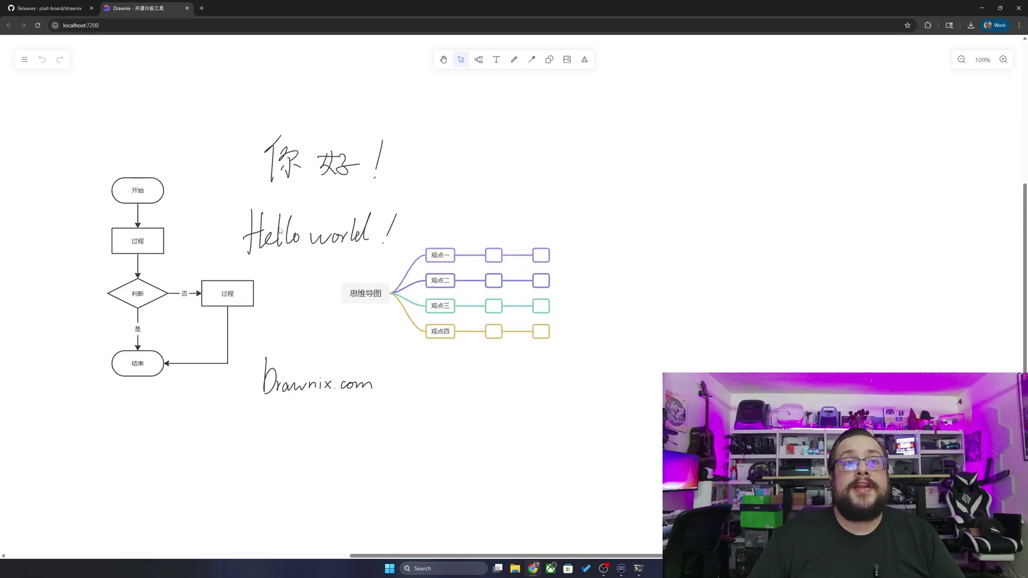
pyautogui.moveTo(255, 107); pyautogui.dragTo(440, 232)
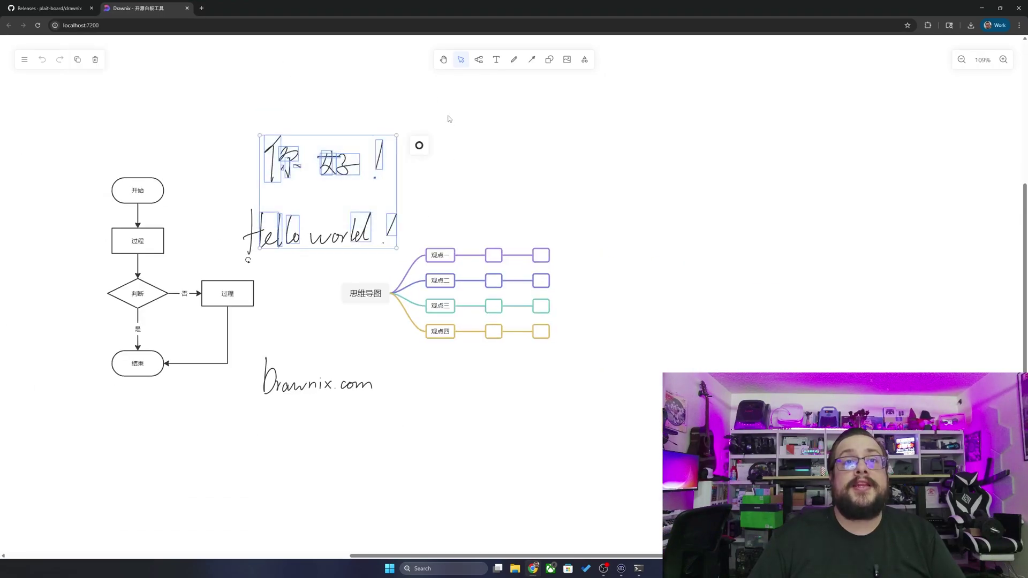
pyautogui.press('Delete')
pyautogui.moveTo(436, 146); pyautogui.dragTo(233, 255)
pyautogui.press('Delete')
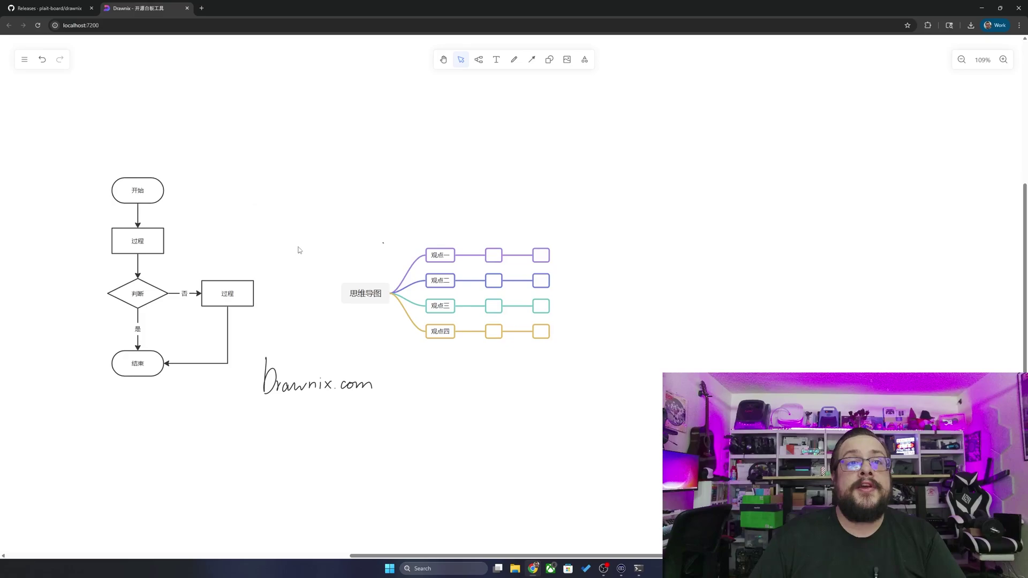
pyautogui.moveTo(263, 344); pyautogui.dragTo(399, 441)
pyautogui.press('Delete')
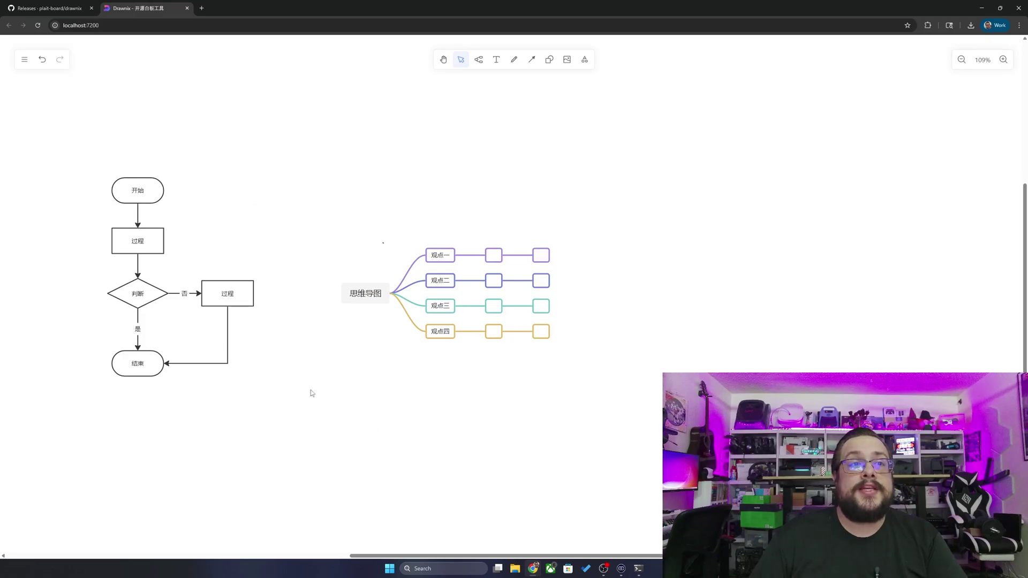
# Edit the 过程 box's label and add a second child node under 观点一
pyautogui.click(229, 297)
pyautogui.doubleClick(228, 298)
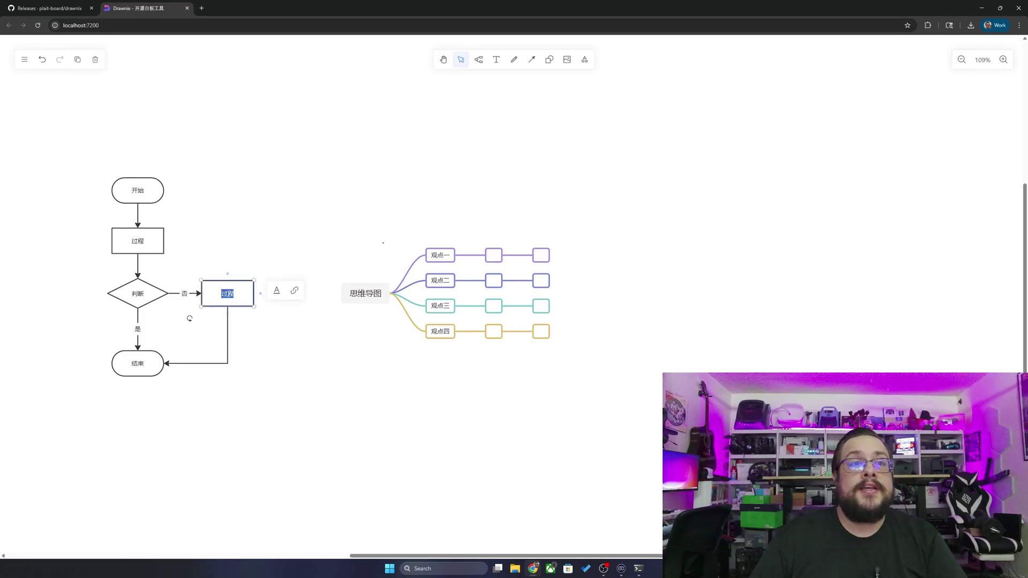
pyautogui.write('Hello ')
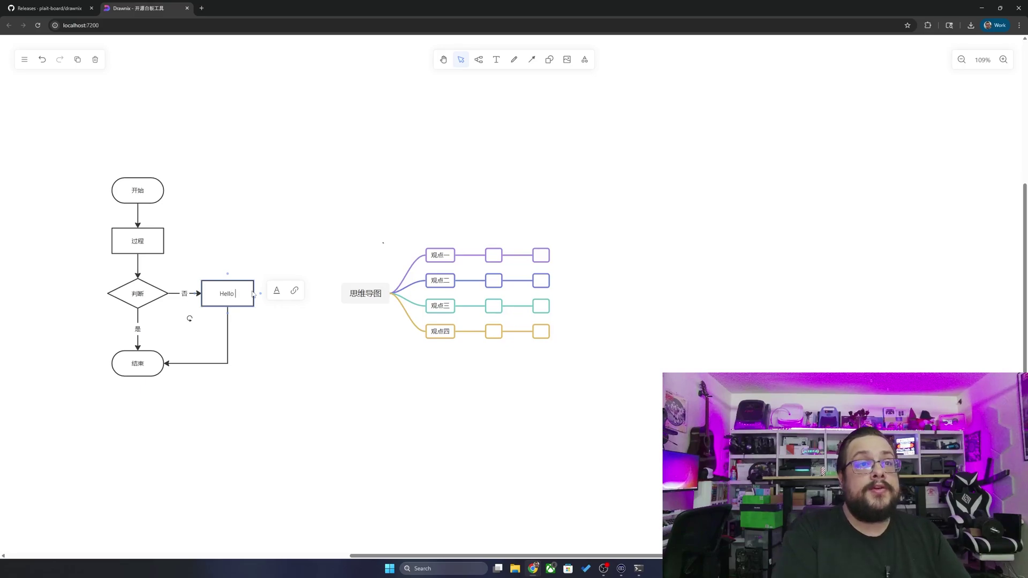
pyautogui.write('World!')
pyautogui.scroll(3, 191, 284)
pyautogui.scroll(-3, 225, 282)
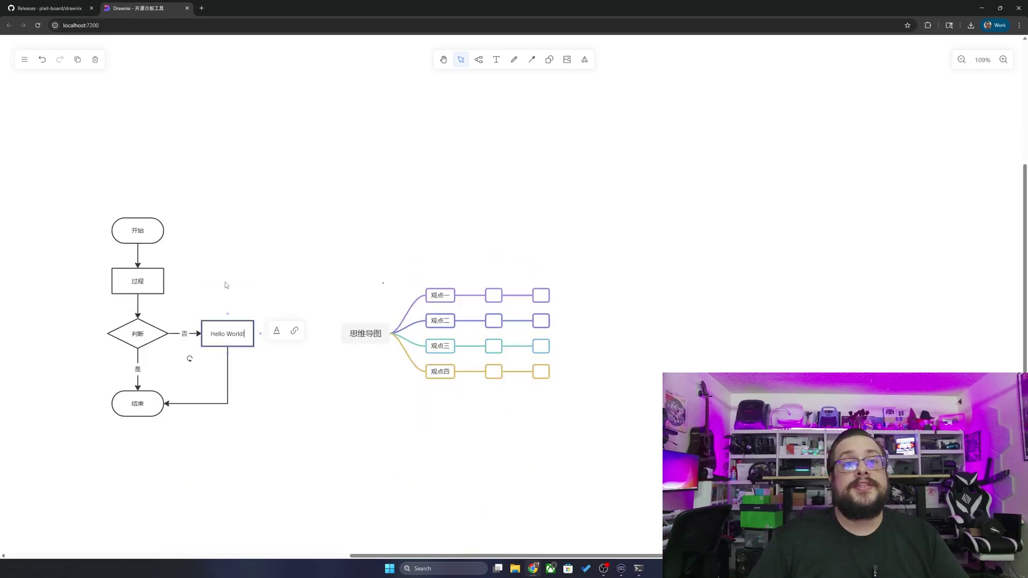
pyautogui.scroll(-3, 291, 253)
pyautogui.hscroll(-5, 269, 209)
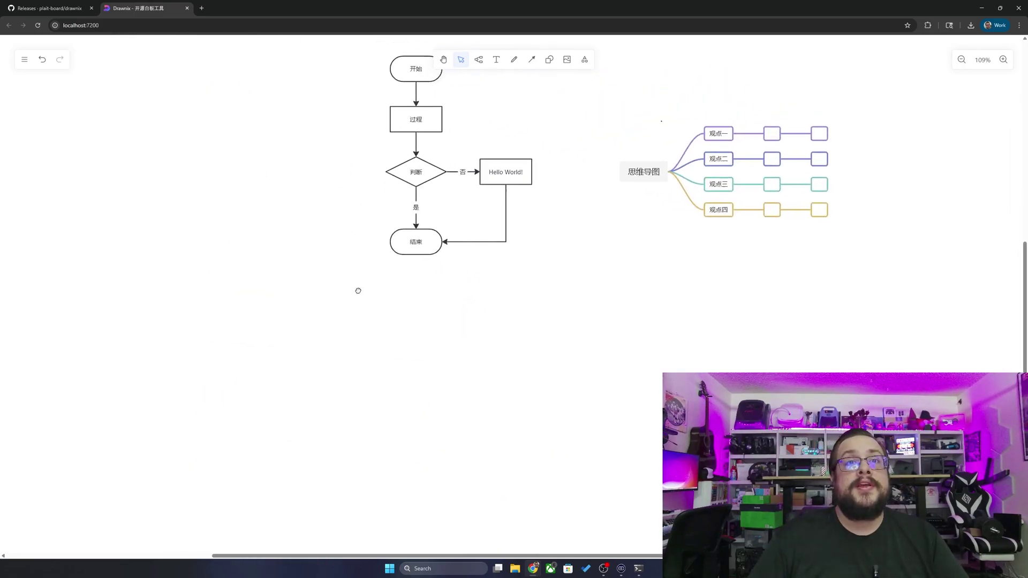
pyautogui.scroll(2, 356, 290)
pyautogui.hscroll(4, 495, 186)
pyautogui.scroll(1, 496, 187)
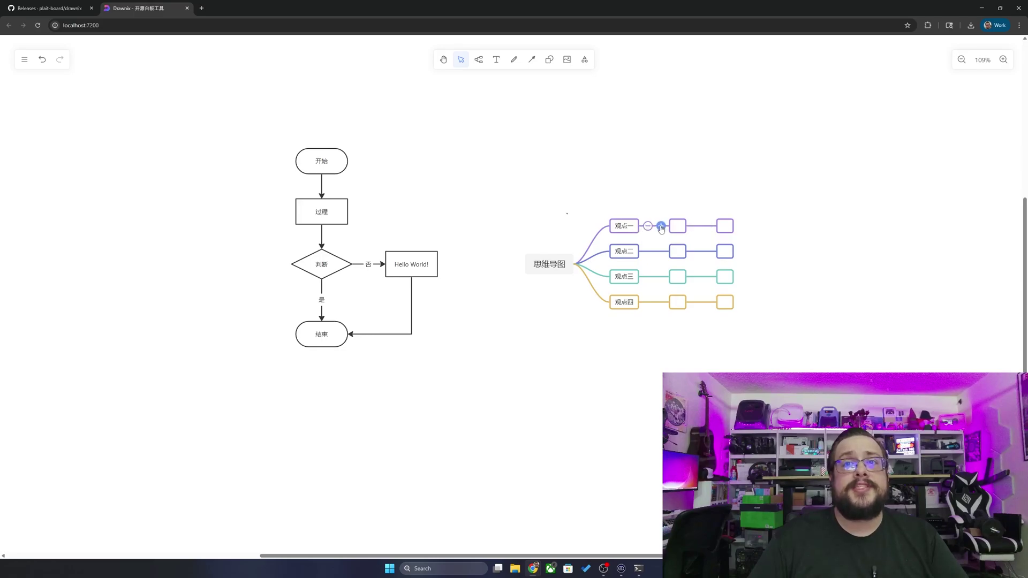
pyautogui.click(661, 227)
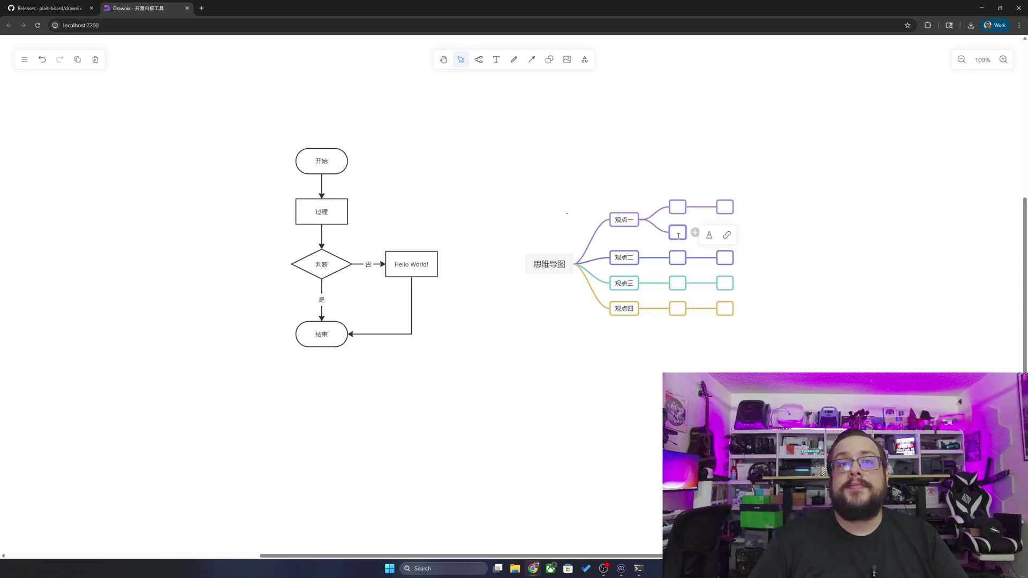
# Draw an arrow from the Hello World! box out toward the mind map
pyautogui.click(433, 267)
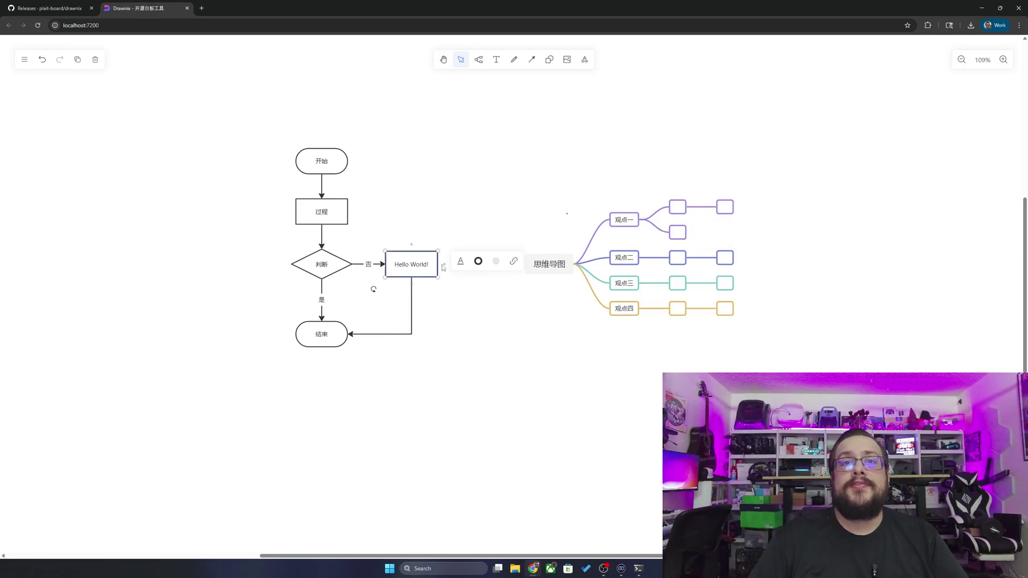
pyautogui.moveTo(444, 264)
pyautogui.mouseDown()
pyautogui.moveTo(482, 263)
pyautogui.moveTo(452, 298)
pyautogui.moveTo(336, 320)
pyautogui.mouseUp()
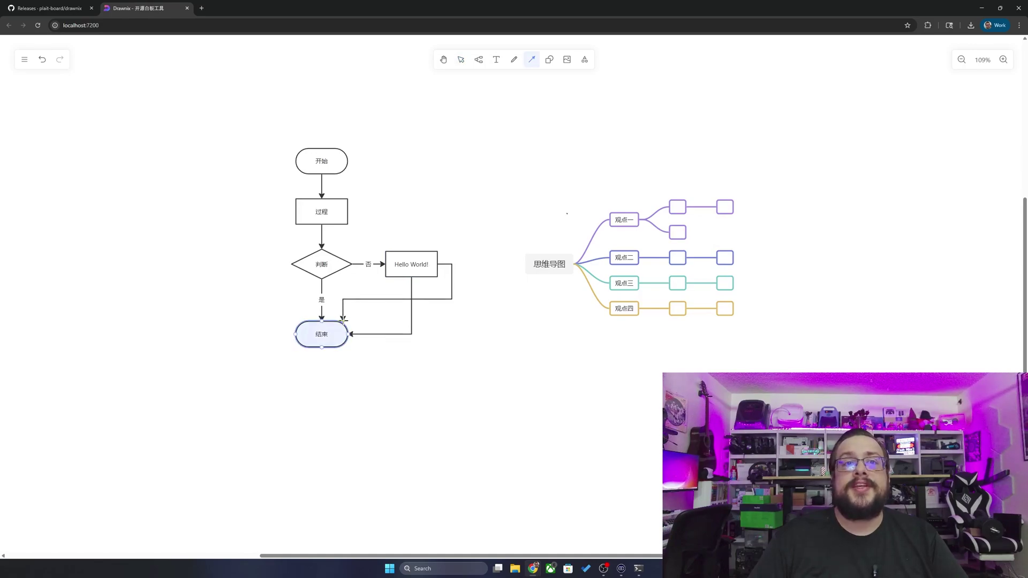
pyautogui.moveTo(343, 318); pyautogui.dragTo(503, 302)
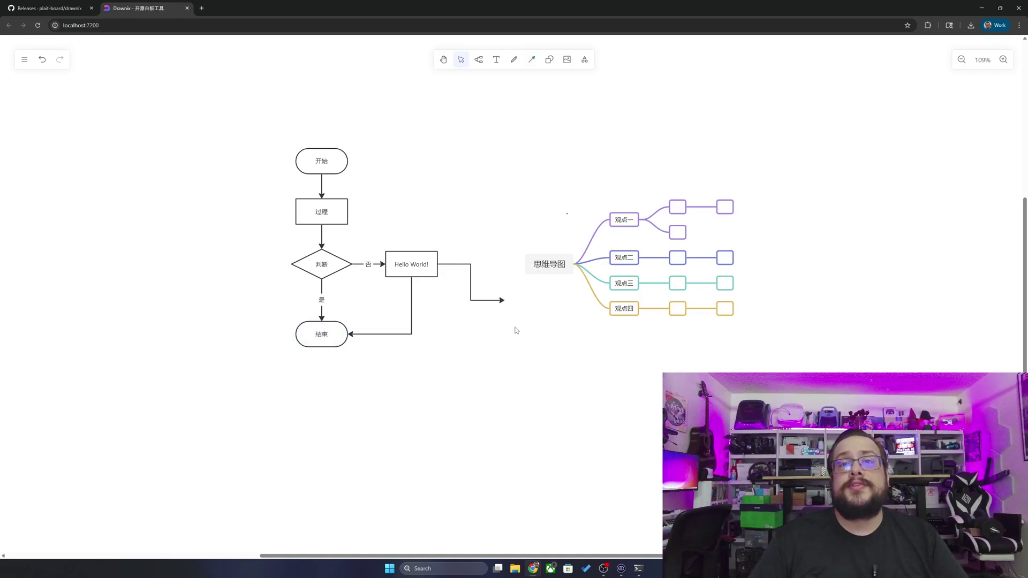
pyautogui.scroll(3, 549, 305)
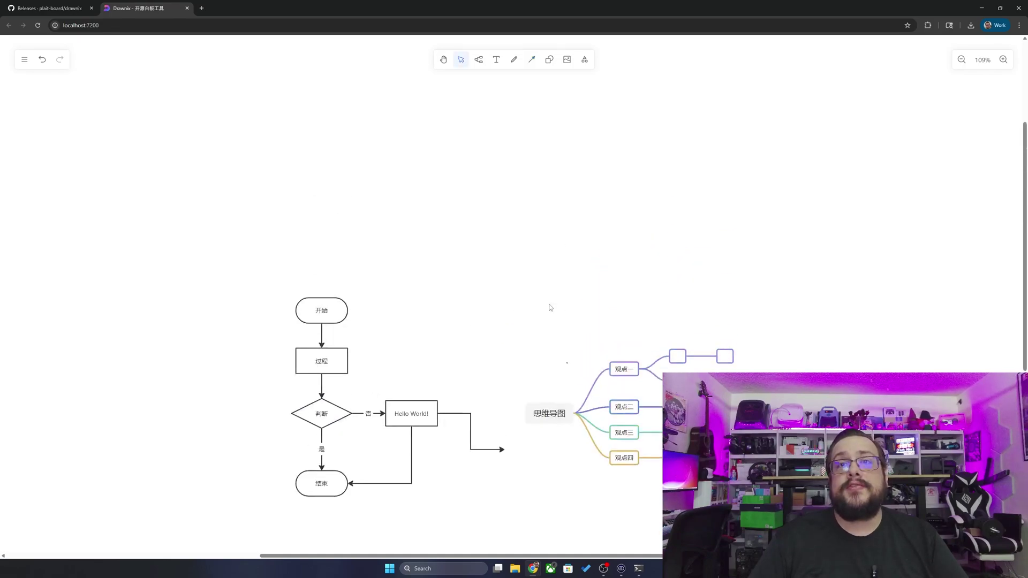
pyautogui.scroll(-3, 546, 313)
pyautogui.keyDown('ctrl'); pyautogui.scroll(1, 546, 313); pyautogui.keyUp('ctrl')
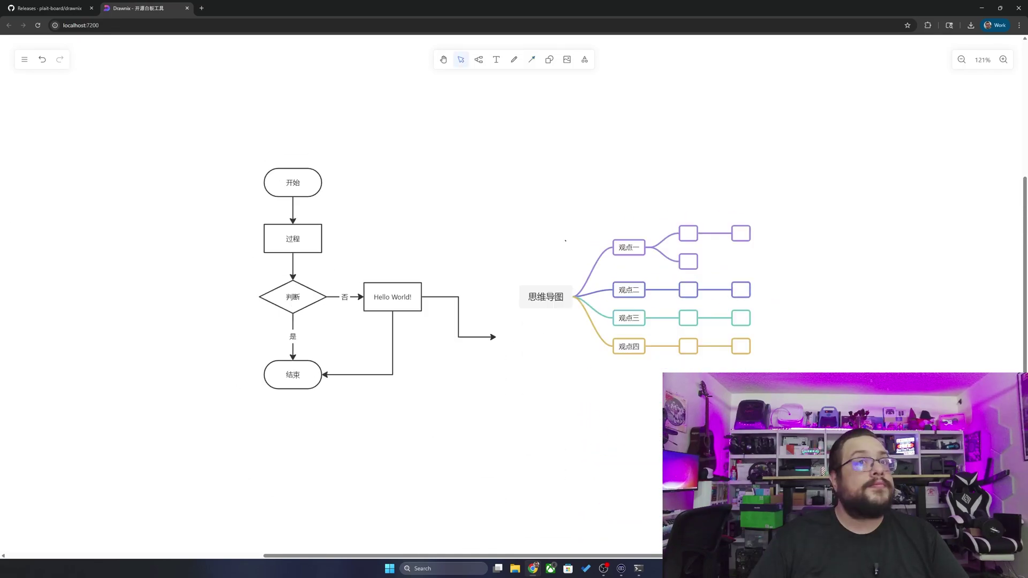
# With the pen tool, sketch a rough circle and a long stroke across it above the flowchart
pyautogui.click(518, 62)
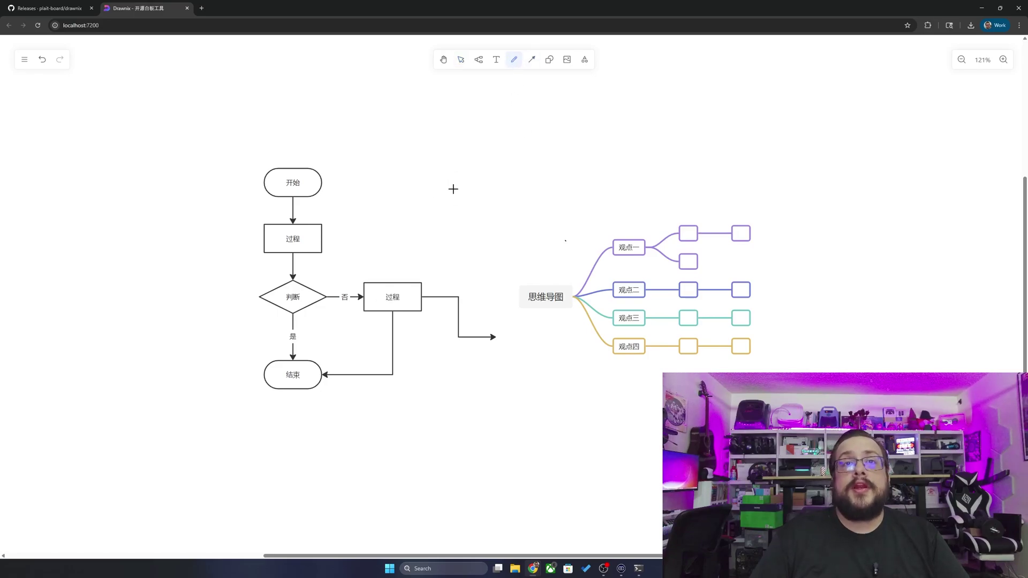
pyautogui.moveTo(468, 194)
pyautogui.mouseDown()
pyautogui.moveTo(428, 207)
pyautogui.moveTo(446, 210)
pyautogui.mouseUp()
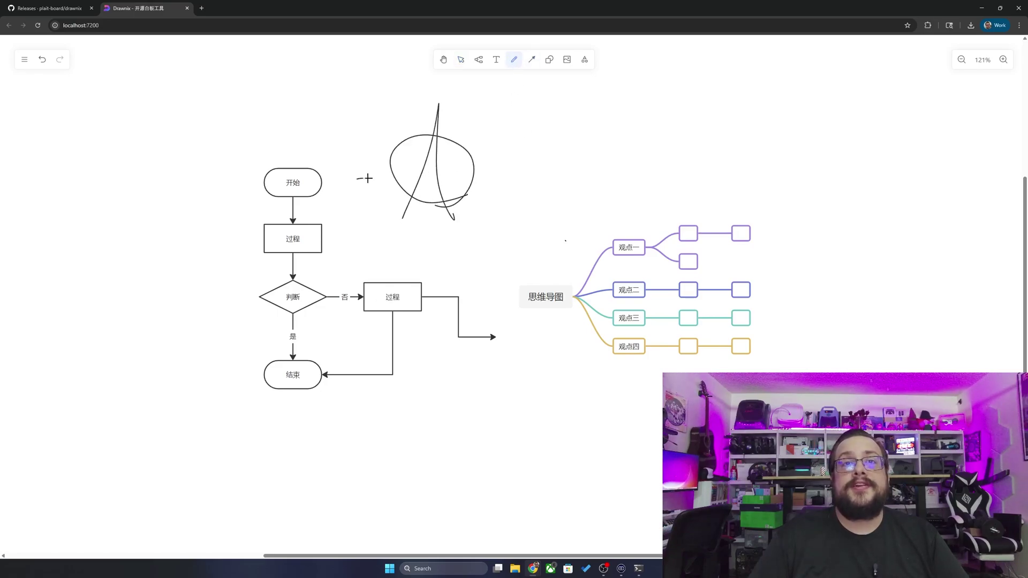
pyautogui.moveTo(358, 178); pyautogui.dragTo(649, 162)
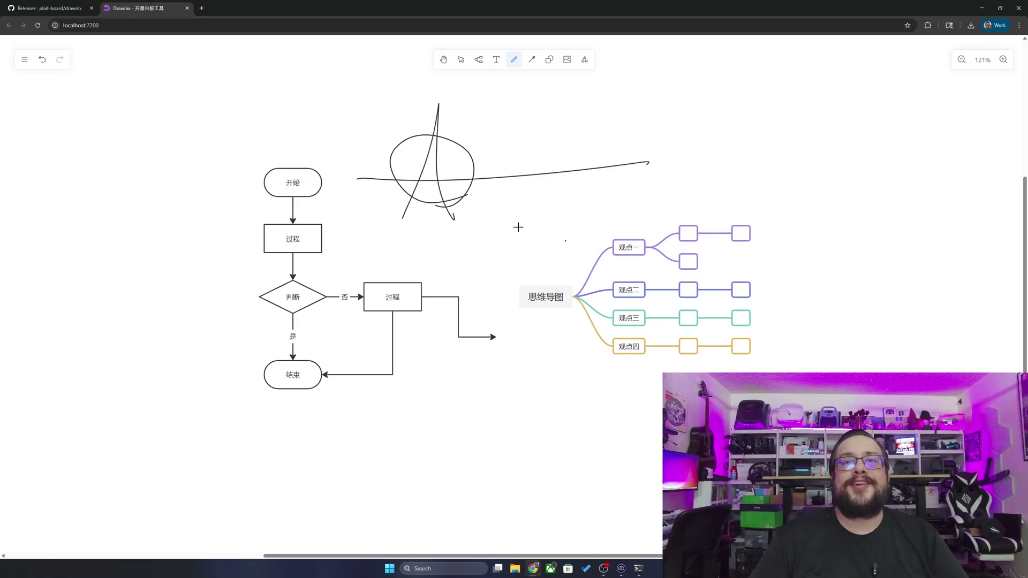
pyautogui.click(584, 61)
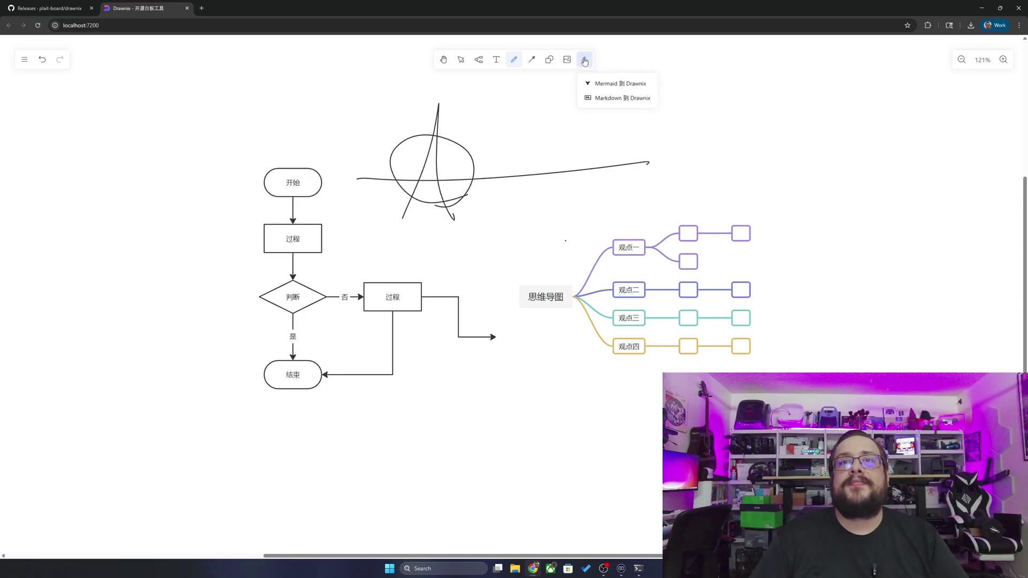
pyautogui.click(597, 83)
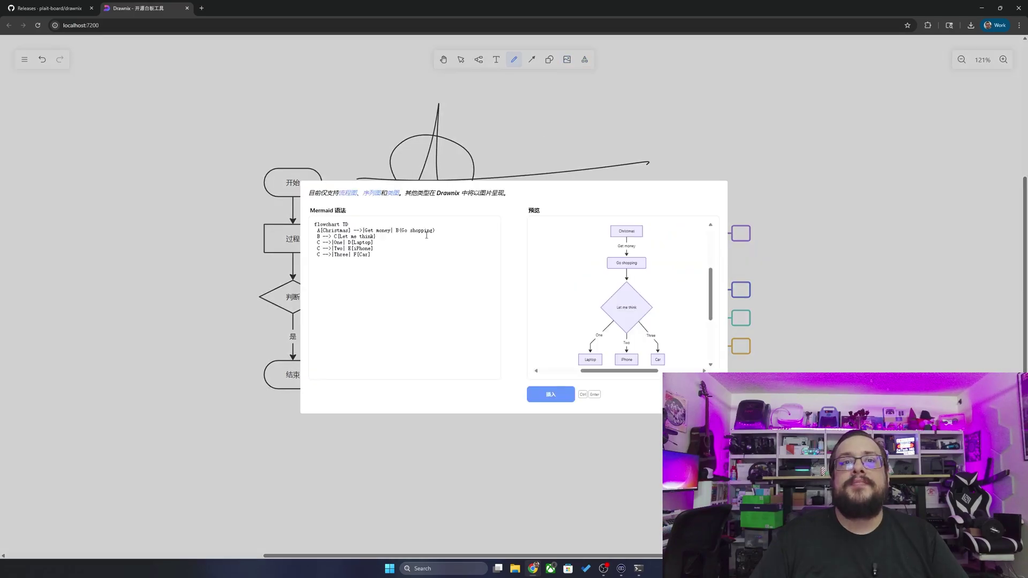
pyautogui.moveTo(384, 267); pyautogui.dragTo(321, 215)
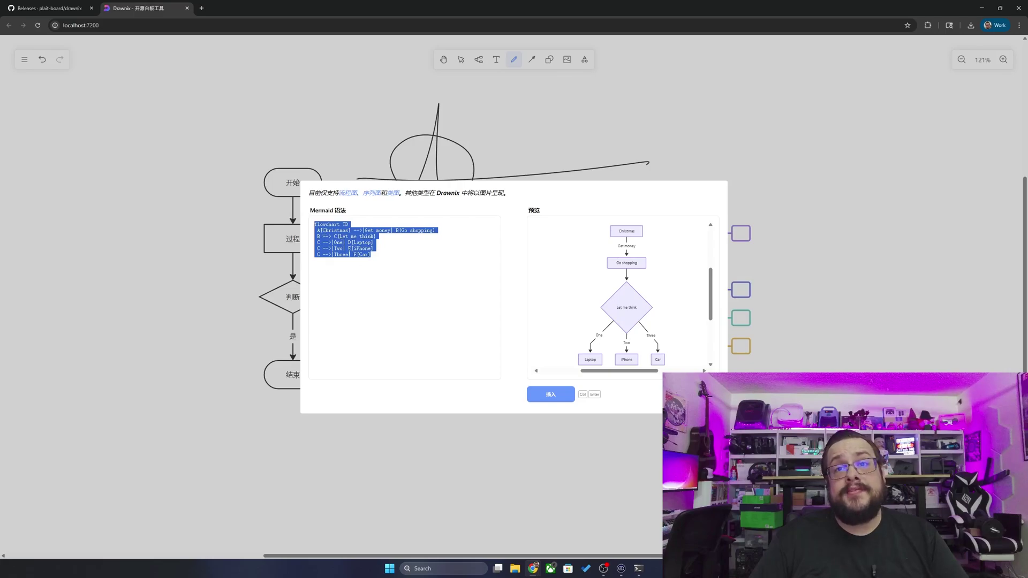
pyautogui.press('Escape')
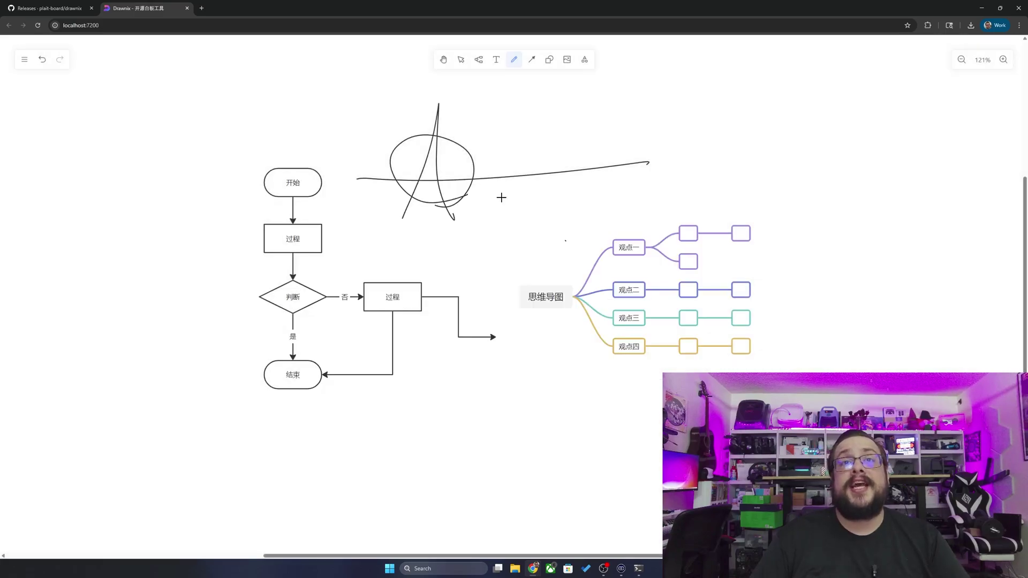
# Insert the golden-eagle shield image and place it right of the mind map
pyautogui.click(565, 62)
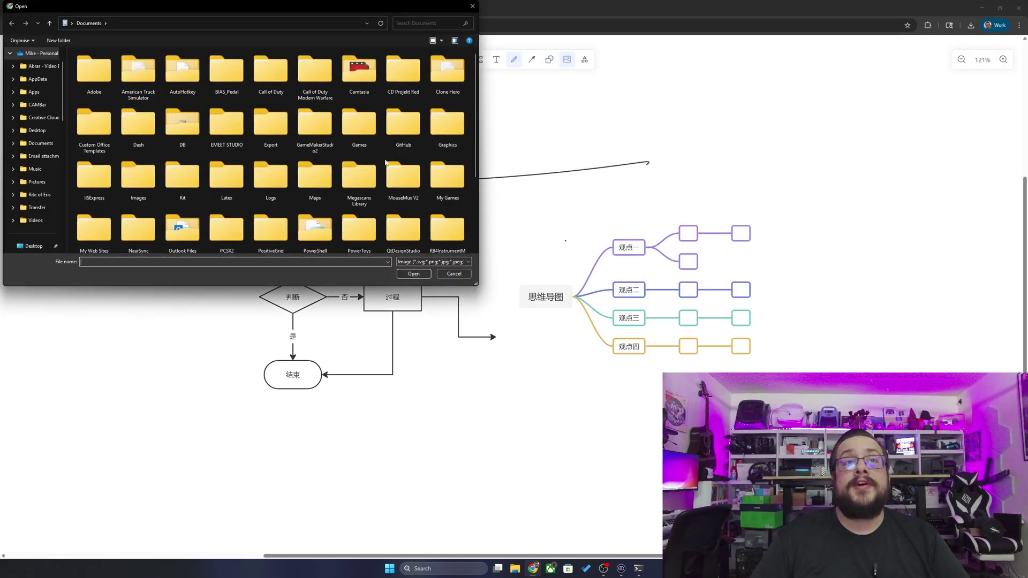
pyautogui.press('Return')
pyautogui.press('v')
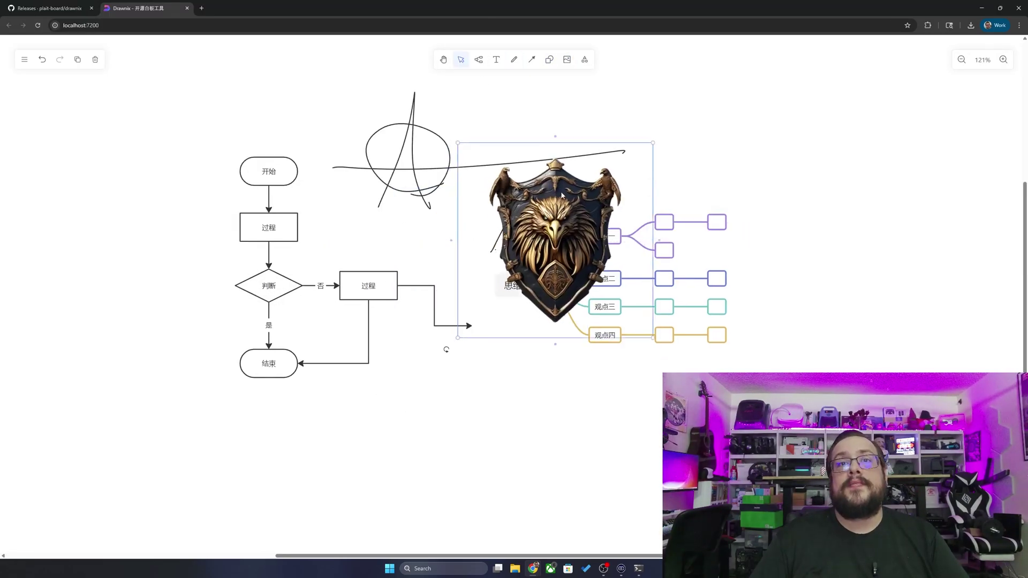
pyautogui.moveTo(522, 236)
pyautogui.mouseDown()
pyautogui.moveTo(749, 184)
pyautogui.moveTo(749, 203)
pyautogui.moveTo(737, 175)
pyautogui.mouseUp()
pyautogui.click(906, 176)
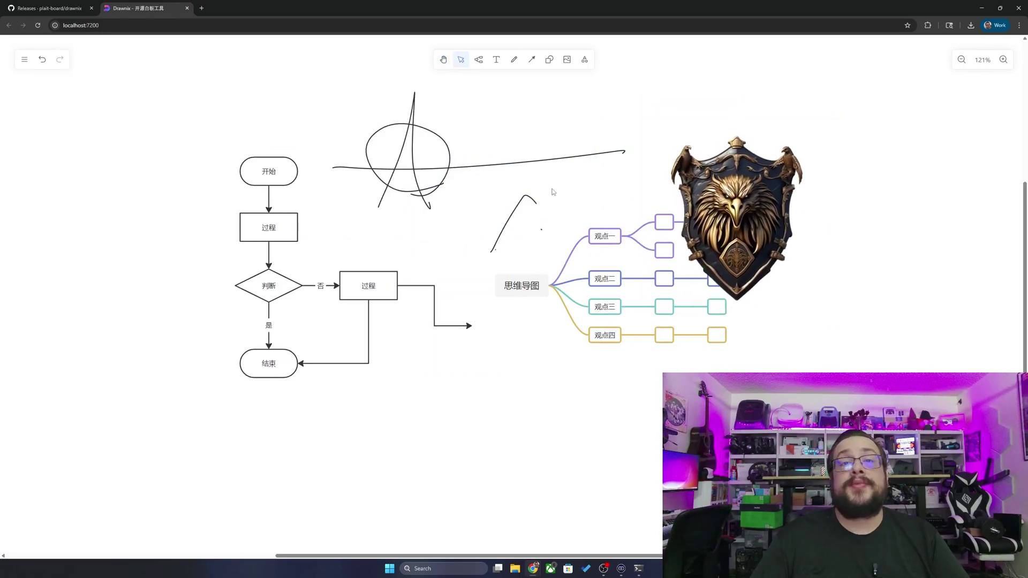
pyautogui.scroll(-1, 552, 191)
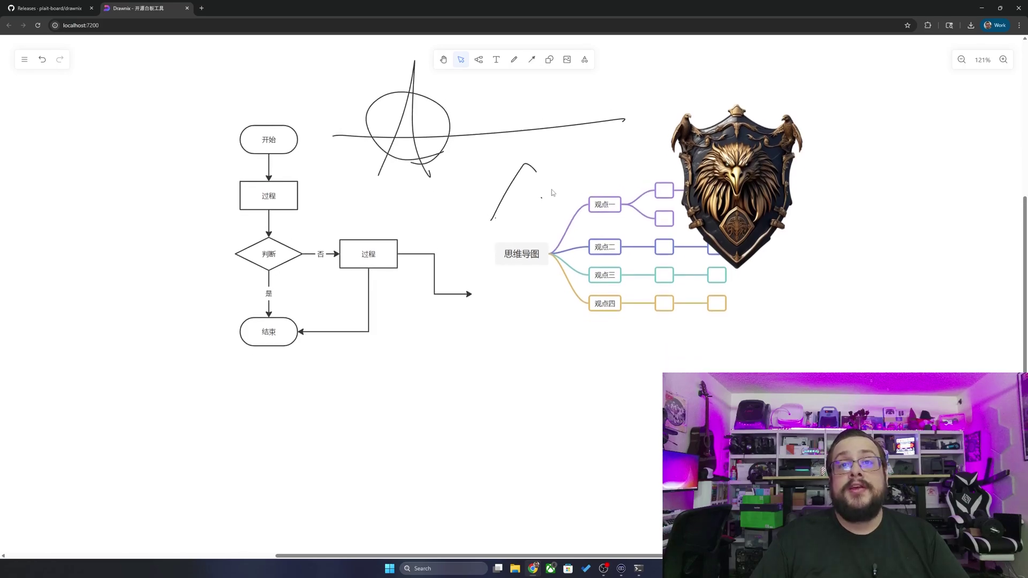
pyautogui.scroll(3, 553, 193)
pyautogui.scroll(2, 553, 193)
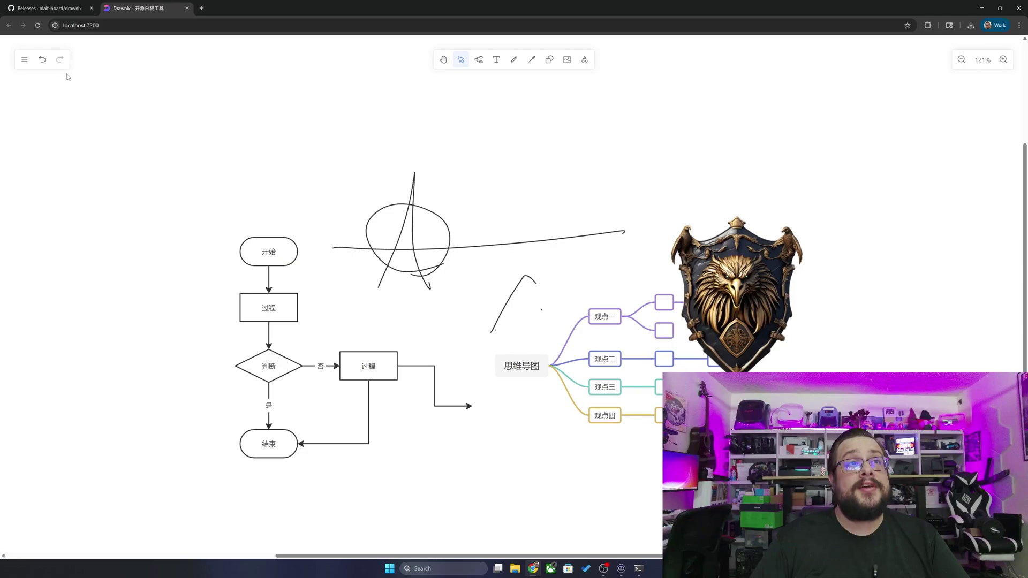
# Reload the page, then pan the flowchart and mind map back into view
pyautogui.click(38, 24)
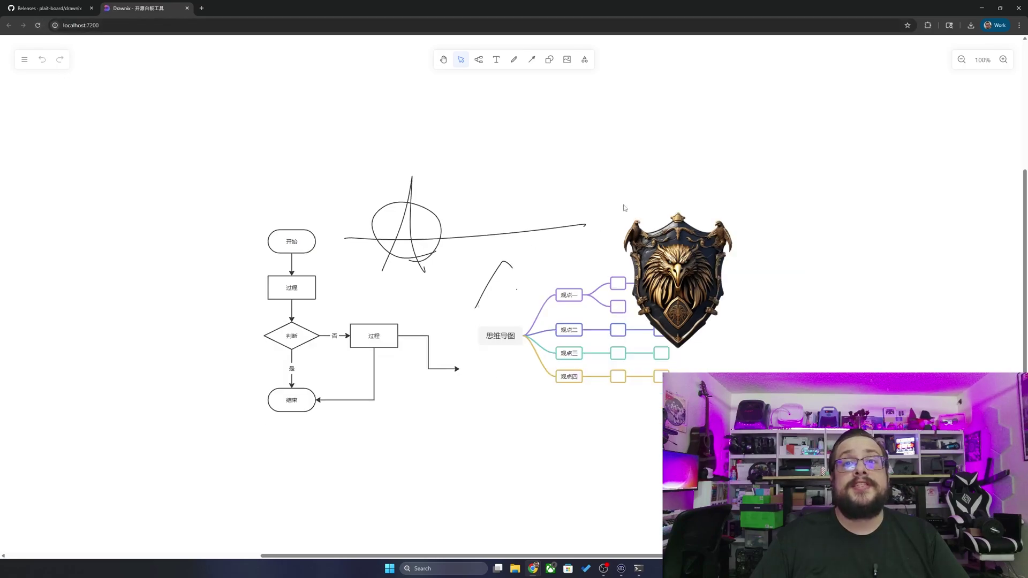
pyautogui.scroll(-1, 696, 244)
pyautogui.scroll(-3, 697, 244)
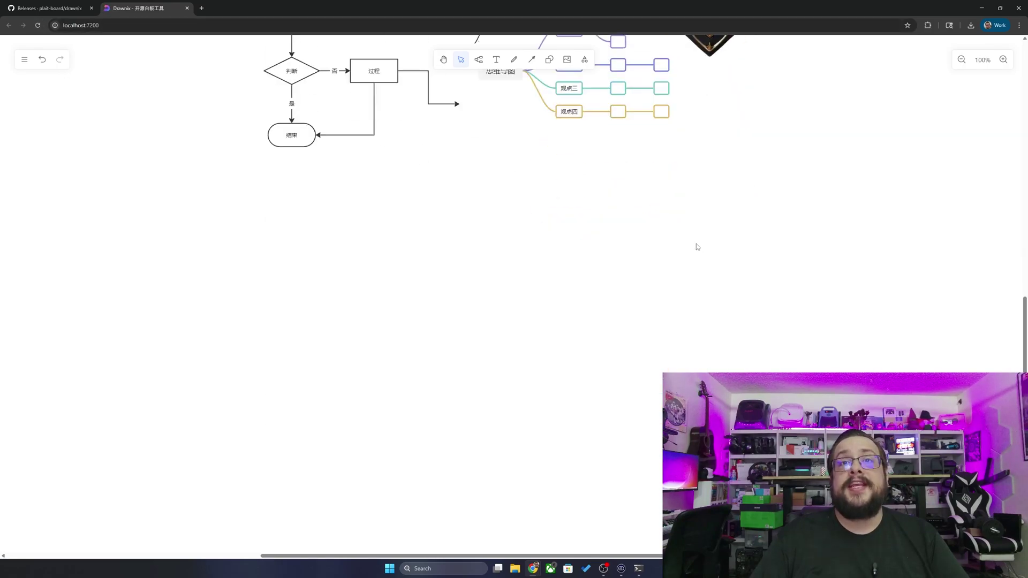
pyautogui.scroll(5, 696, 244)
pyautogui.keyDown('ctrl'); pyautogui.scroll(-10, 671, 235); pyautogui.keyUp('ctrl')
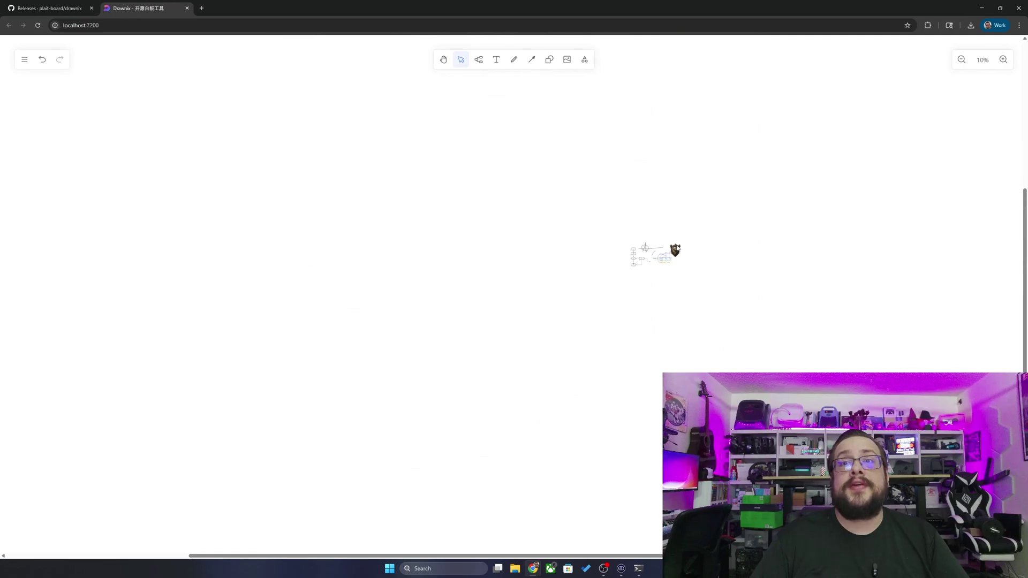
pyautogui.scroll(4, 16, 230)
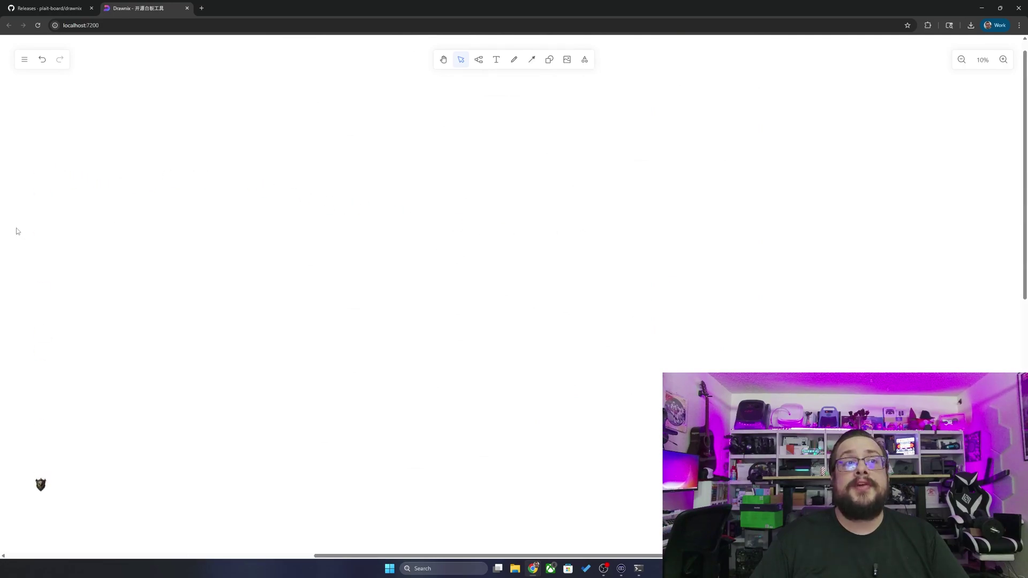
pyautogui.scroll(-2, 25, 265)
pyautogui.keyDown('ctrl'); pyautogui.scroll(10, 16, 308); pyautogui.keyUp('ctrl')
pyautogui.scroll(-1, 233, 205)
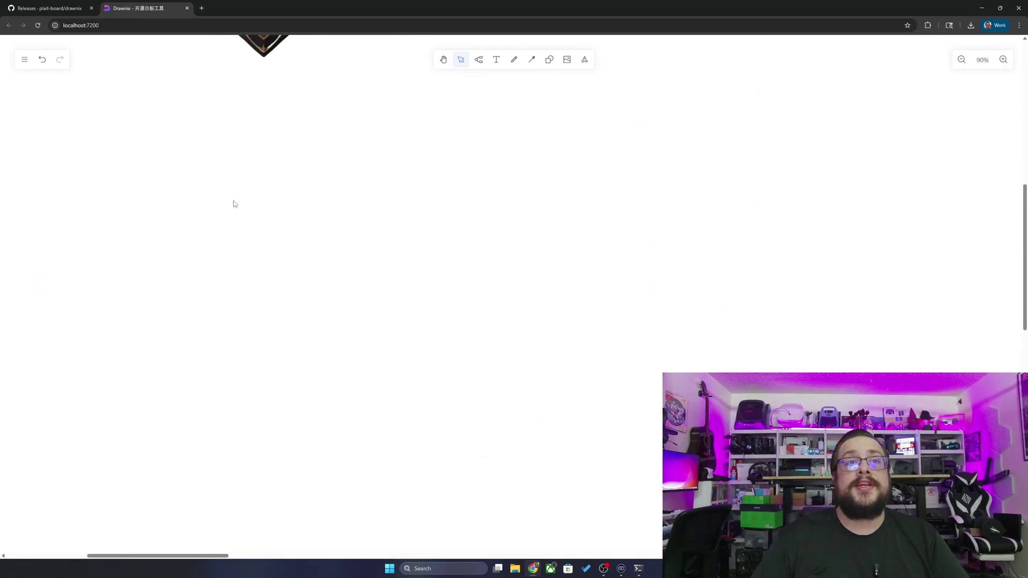
pyautogui.keyDown('ctrl'); pyautogui.scroll(-10, 234, 204); pyautogui.keyUp('ctrl')
pyautogui.moveTo(237, 205)
pyautogui.mouseDown()
pyautogui.moveTo(610, 287)
pyautogui.moveTo(778, 259)
pyautogui.mouseUp()
pyautogui.moveTo(400, 257); pyautogui.dragTo(294, 258)
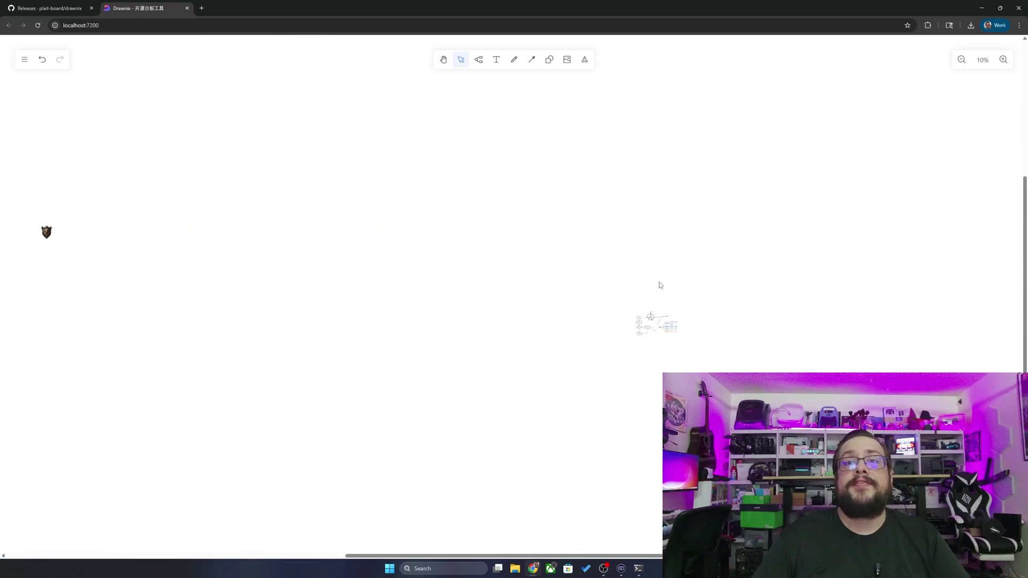
pyautogui.keyDown('ctrl'); pyautogui.scroll(10, 681, 302); pyautogui.keyUp('ctrl')
pyautogui.scroll(-3, 638, 367)
pyautogui.hscroll(-3, 528, 167)
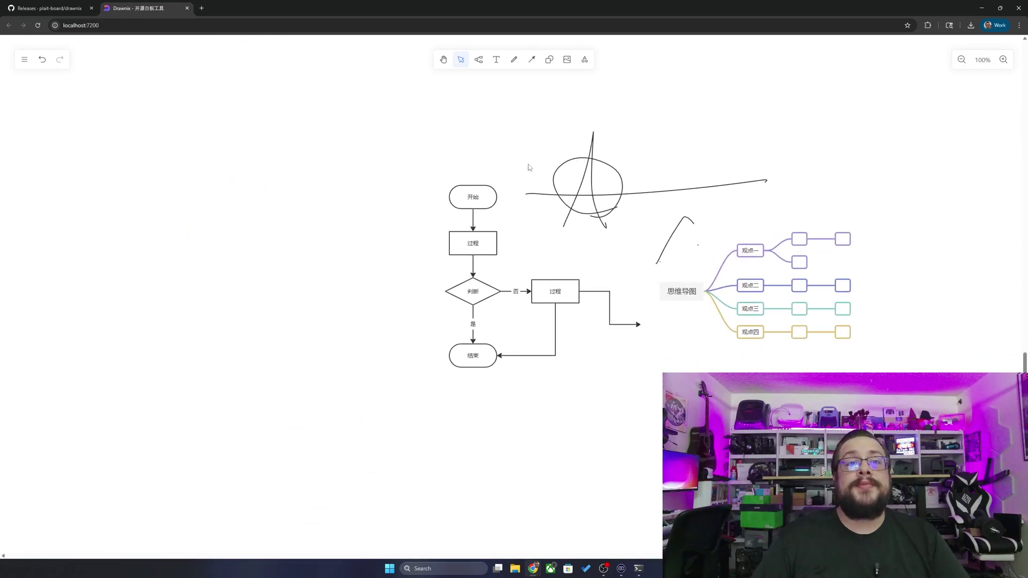
pyautogui.hscroll(-5, 477, 184)
pyautogui.moveTo(670, 206); pyautogui.dragTo(134, 146)
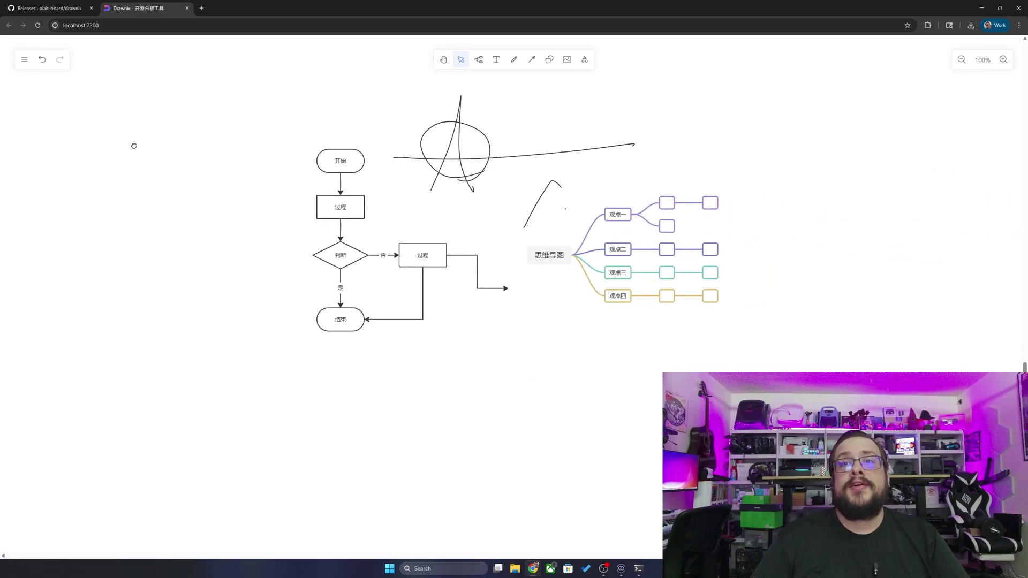
pyautogui.scroll(1, 136, 157)
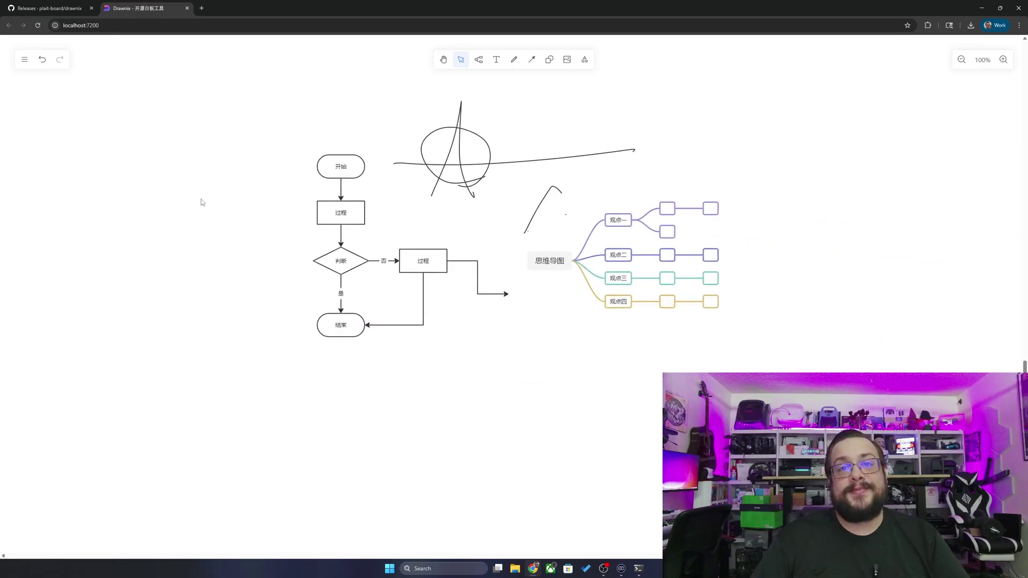